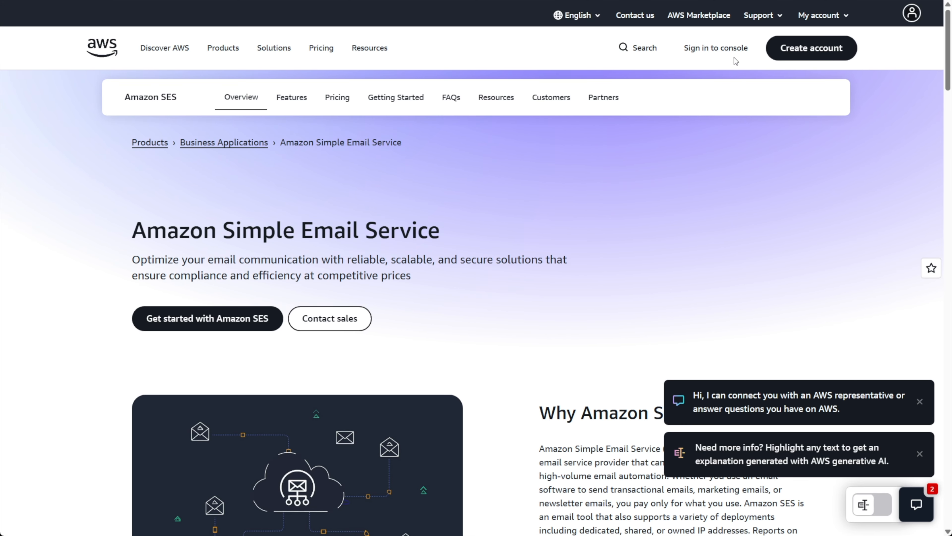
Open the Amazon Simple Email Service dashboard in the AWS console
{"action": "left_click", "coordinate": [796, 56]}
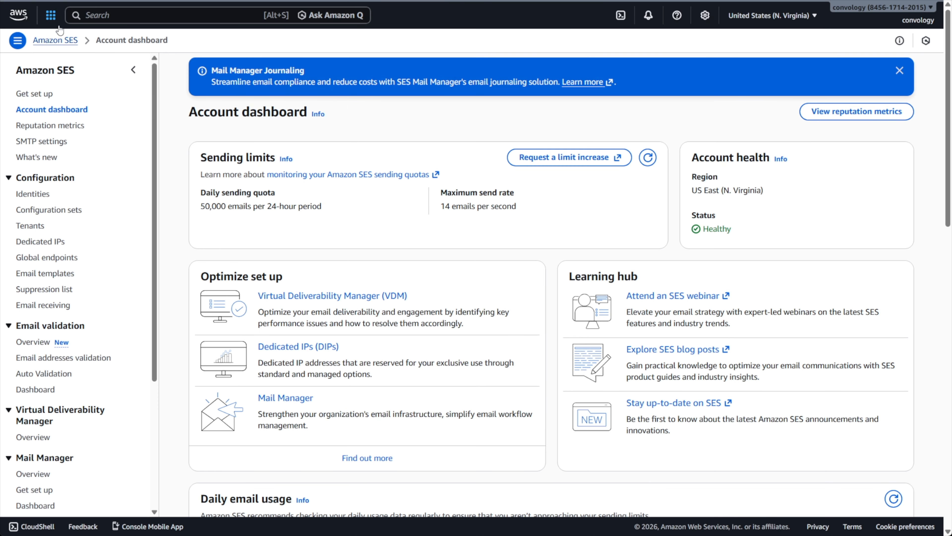
{"action": "left_click", "coordinate": [50, 16]}
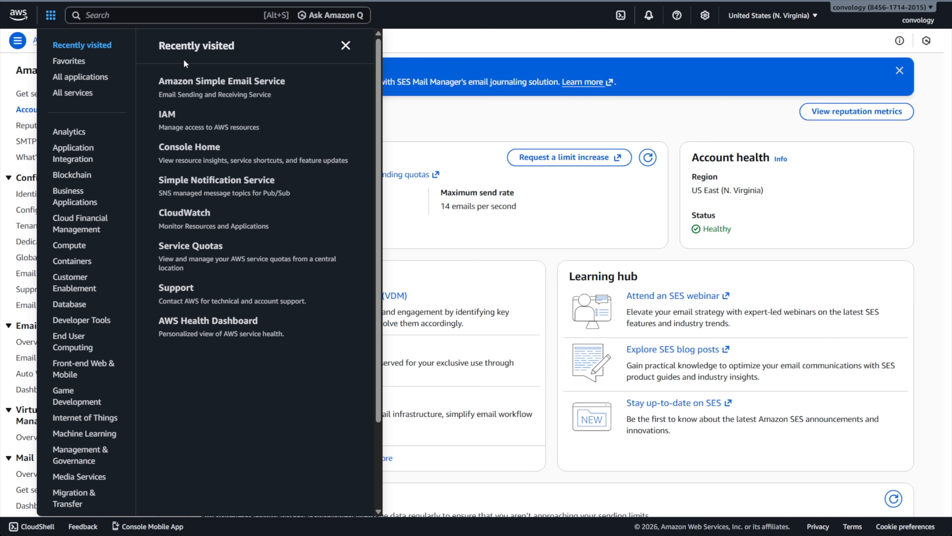
{"action": "left_click", "coordinate": [267, 86]}
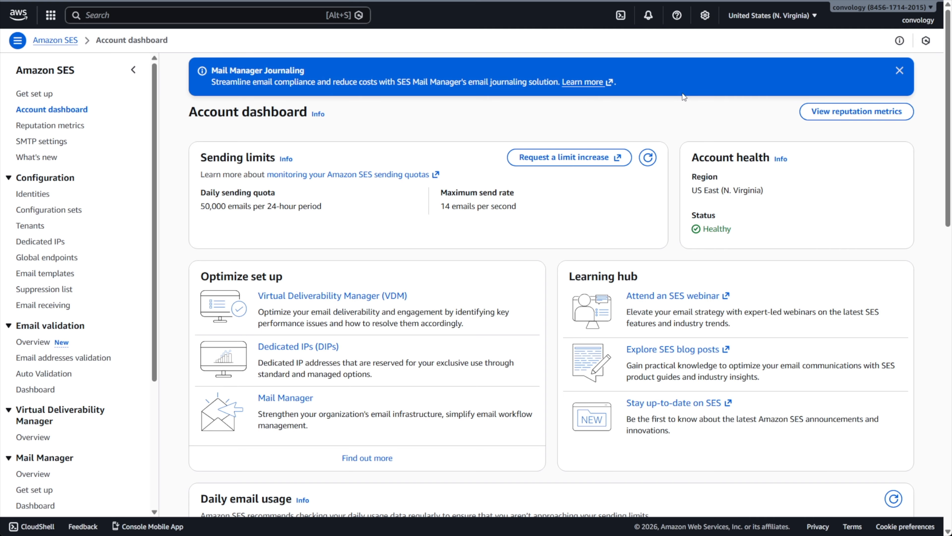
Switch the AWS region to N. California (us-west-1) and go to the Amazon SES identities
{"action": "left_click", "coordinate": [793, 18]}
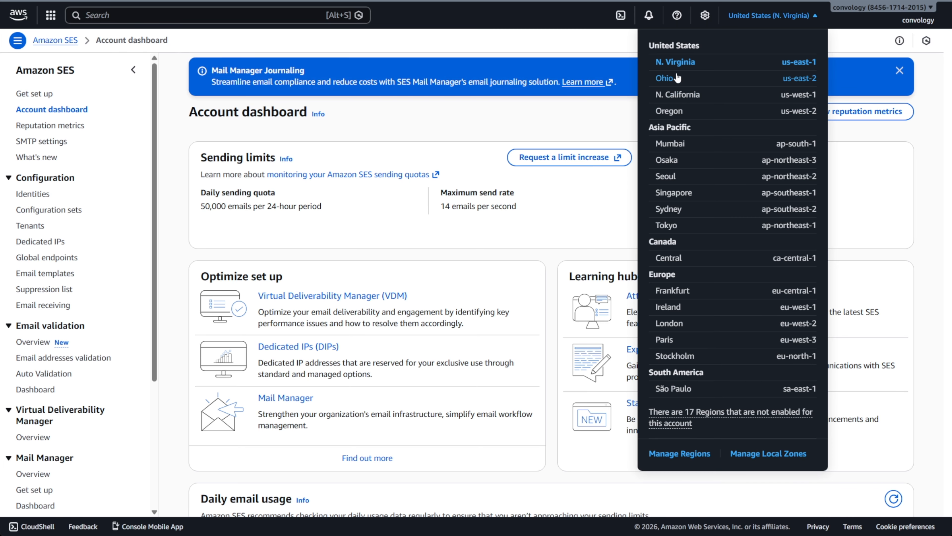
{"action": "left_click", "coordinate": [678, 95]}
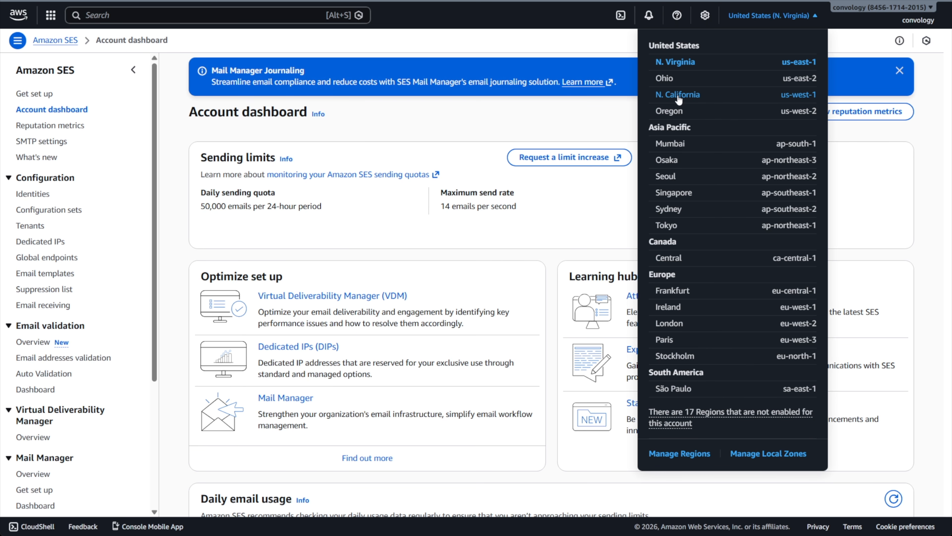
{"action": "left_click_drag", "start_coordinate": [213, 143], "coordinate": [441, 143]}
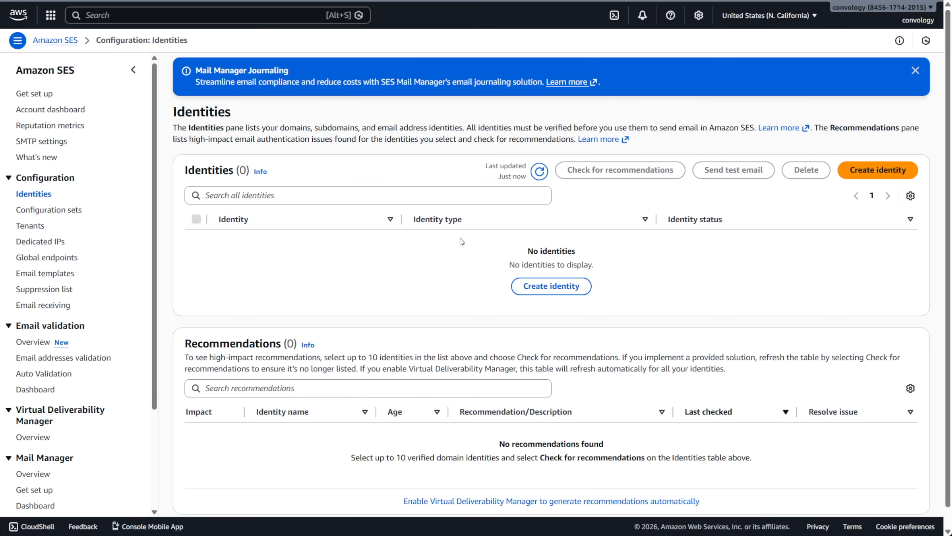
Start a new SES identity of type Domain and enter marketingfunnels.live as its domain
{"action": "left_click", "coordinate": [551, 286]}
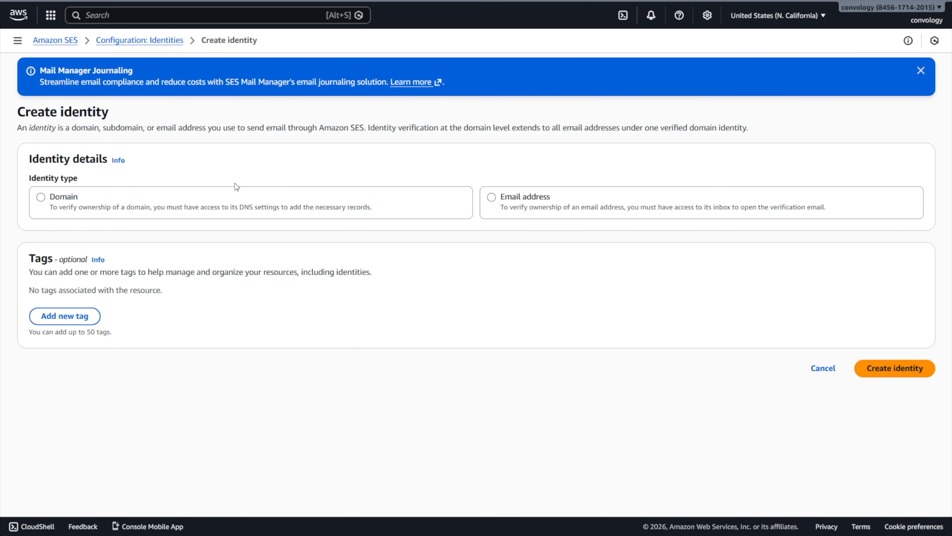
{"action": "left_click", "coordinate": [59, 202]}
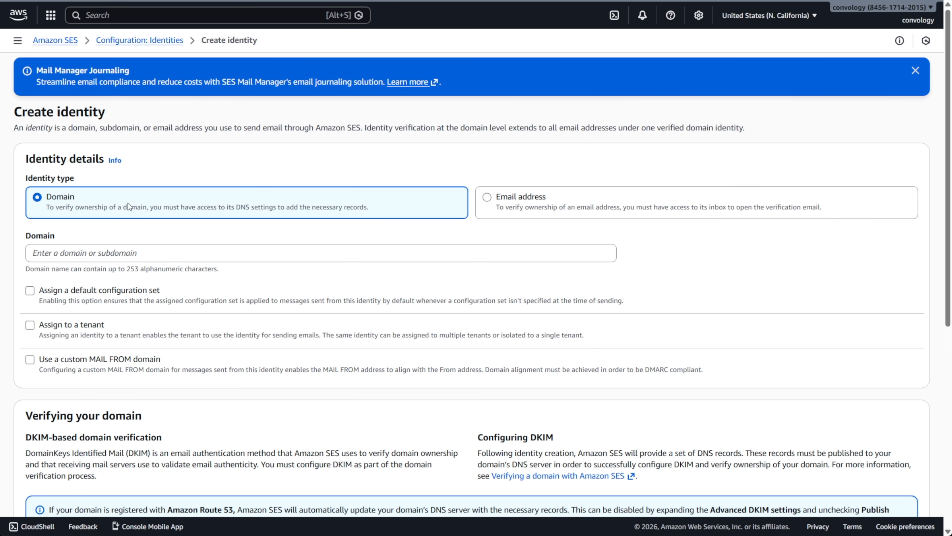
{"action": "left_click", "coordinate": [62, 253]}
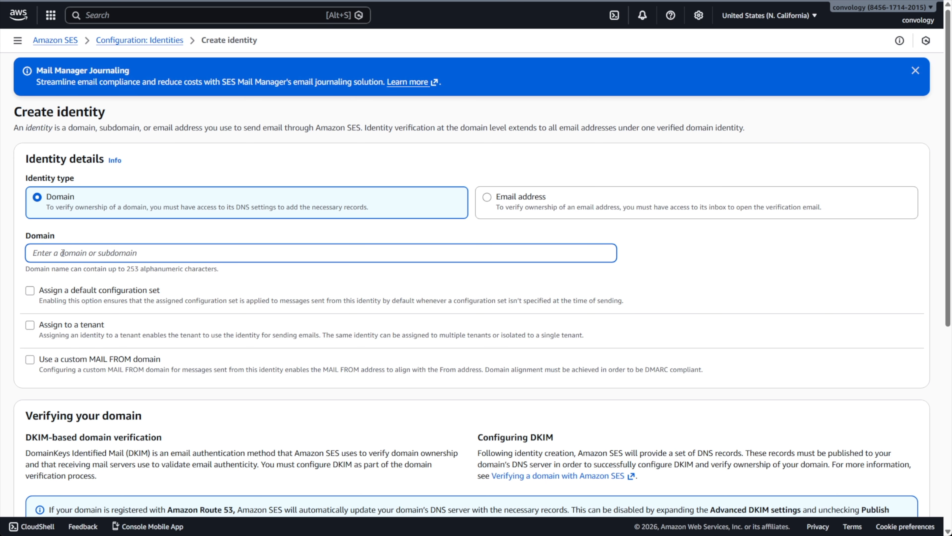
{"action": "type", "text": "marketingfunnels.live"}
Enable a custom MAIL FROM domain for the identity and set its subdomain to demo
{"action": "left_click", "coordinate": [33, 362]}
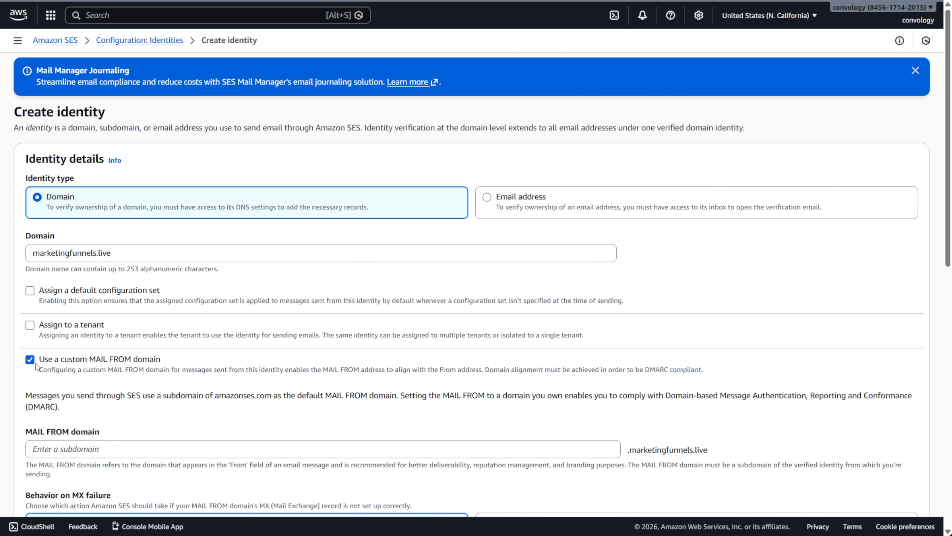
{"action": "scroll", "coordinate": [37, 366], "scroll_direction": "down", "scroll_amount": 3}
{"action": "left_click", "coordinate": [33, 334]}
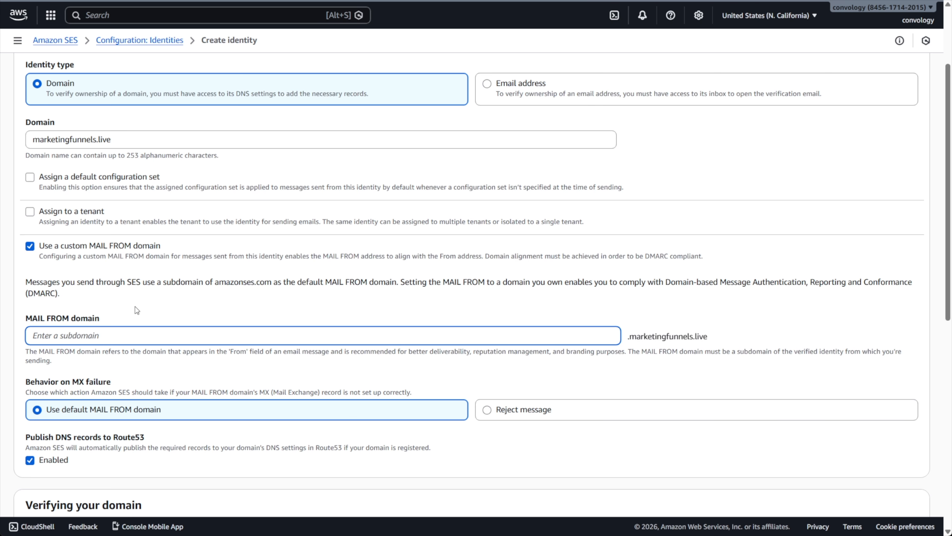
{"action": "type", "text": "email"}
{"action": "key", "text": "ctrl+a"}
{"action": "type", "text": "demo"}
Choose Easy DKIM with the RSA_2048_BIT signing key length and create the identity
{"action": "scroll", "coordinate": [137, 310], "scroll_direction": "down", "scroll_amount": 8}
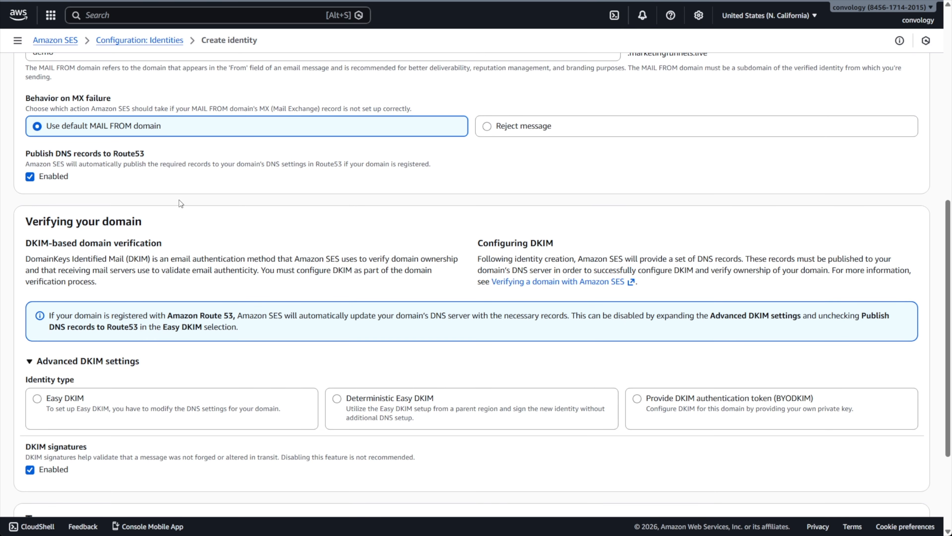
{"action": "scroll", "coordinate": [176, 203], "scroll_direction": "down", "scroll_amount": 2}
{"action": "left_click", "coordinate": [37, 255]}
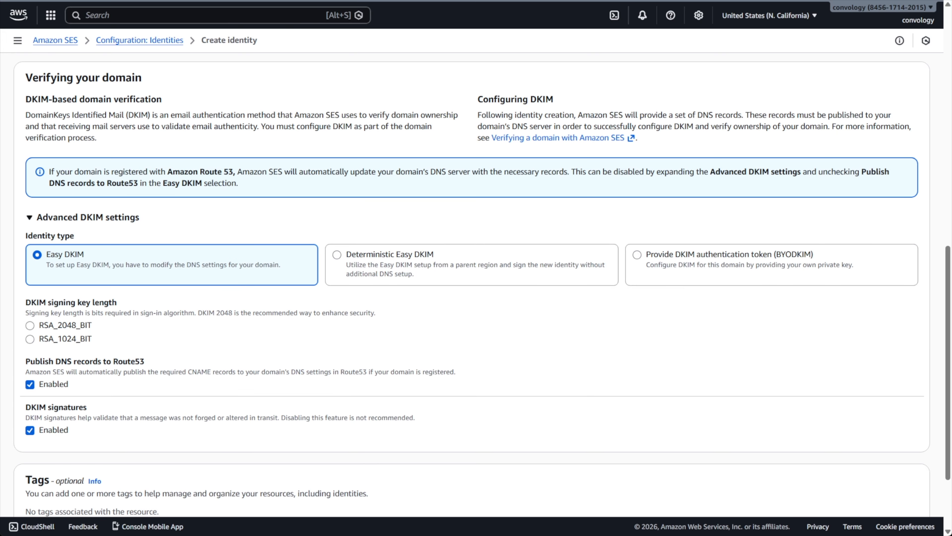
{"action": "left_click", "coordinate": [29, 325]}
{"action": "scroll", "coordinate": [116, 465], "scroll_direction": "down", "scroll_amount": 3}
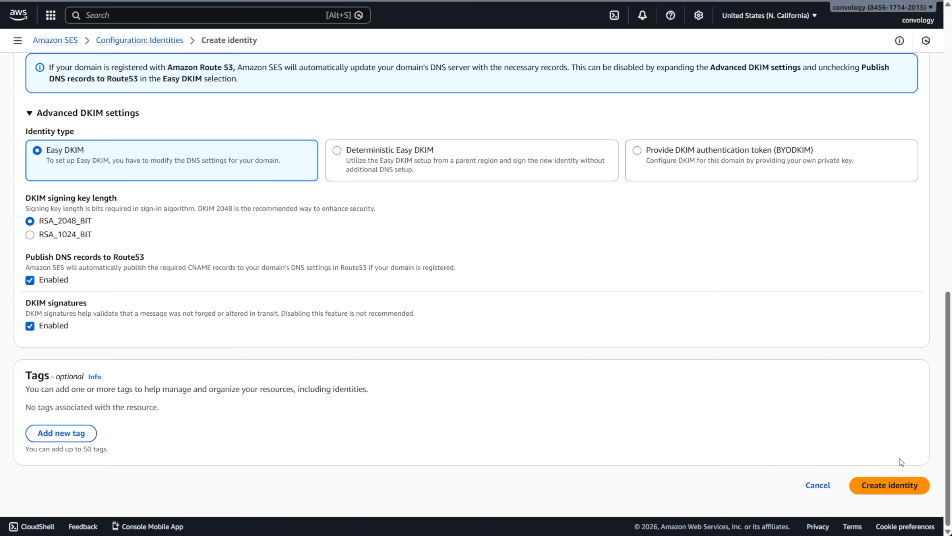
{"action": "left_click", "coordinate": [886, 489]}
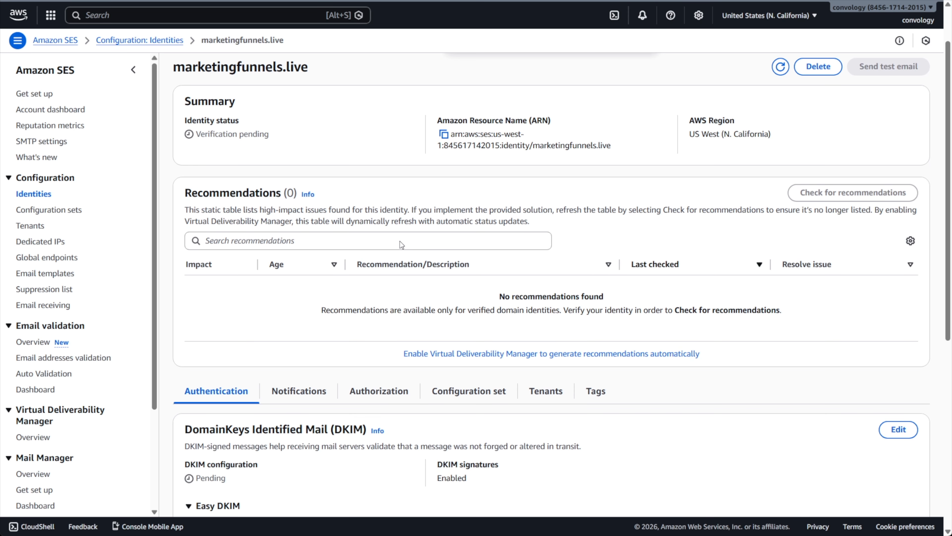
Expand the DNS records to publish for DKIM on the marketingfunnels.live identity
{"action": "scroll", "coordinate": [401, 241], "scroll_direction": "down", "scroll_amount": 5}
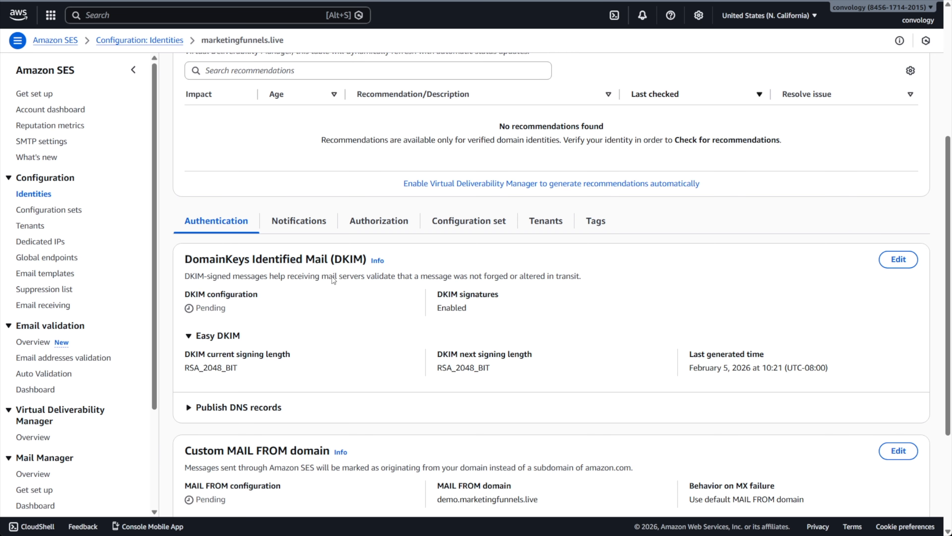
{"action": "left_click_drag", "start_coordinate": [190, 295], "coordinate": [265, 298]}
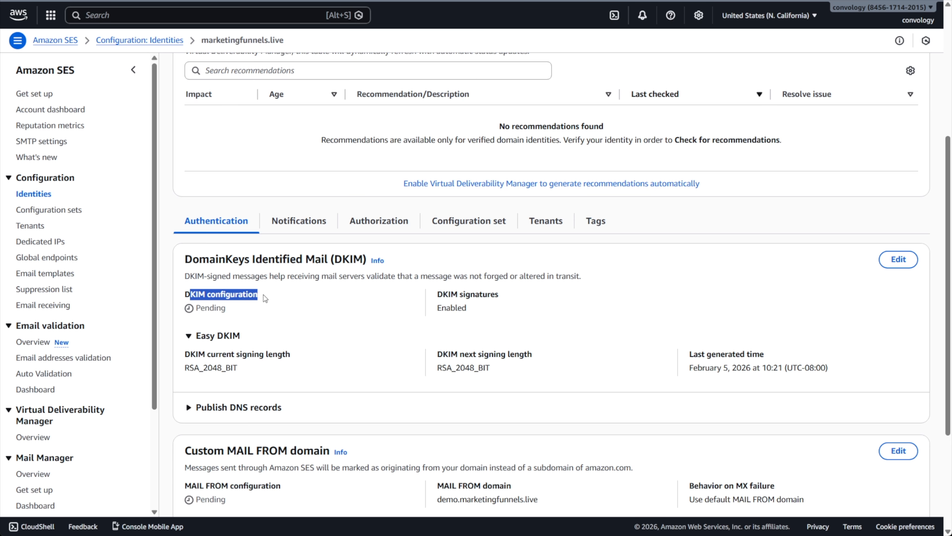
{"action": "left_click", "coordinate": [277, 298]}
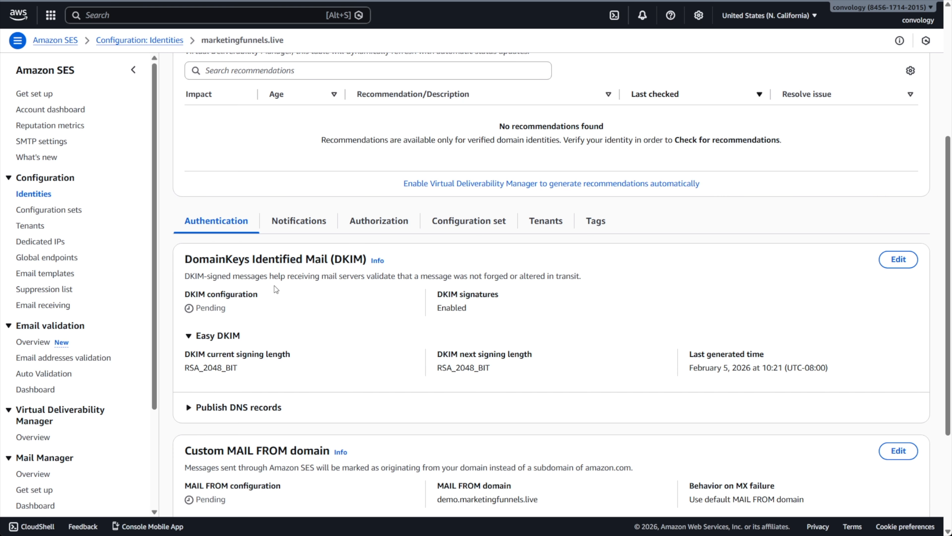
{"action": "scroll", "coordinate": [276, 289], "scroll_direction": "down", "scroll_amount": 3}
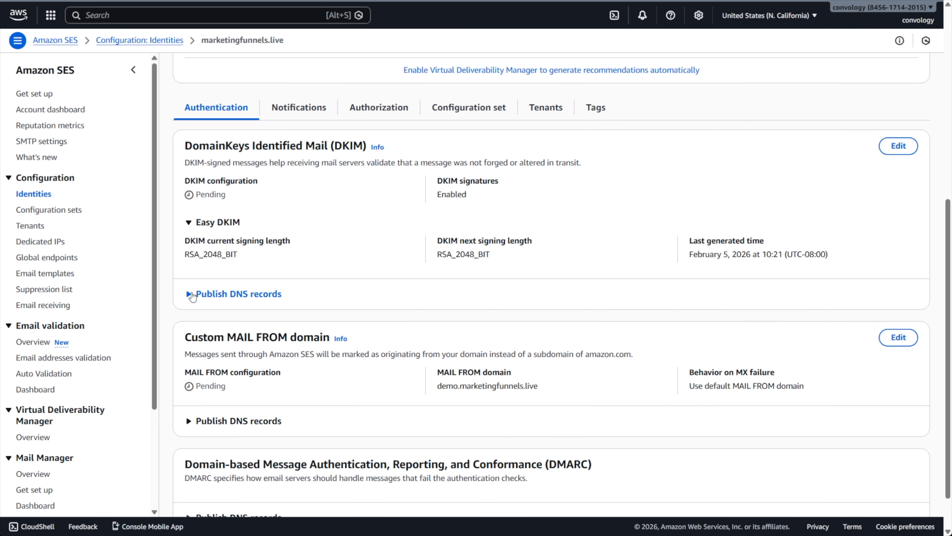
{"action": "left_click", "coordinate": [192, 294]}
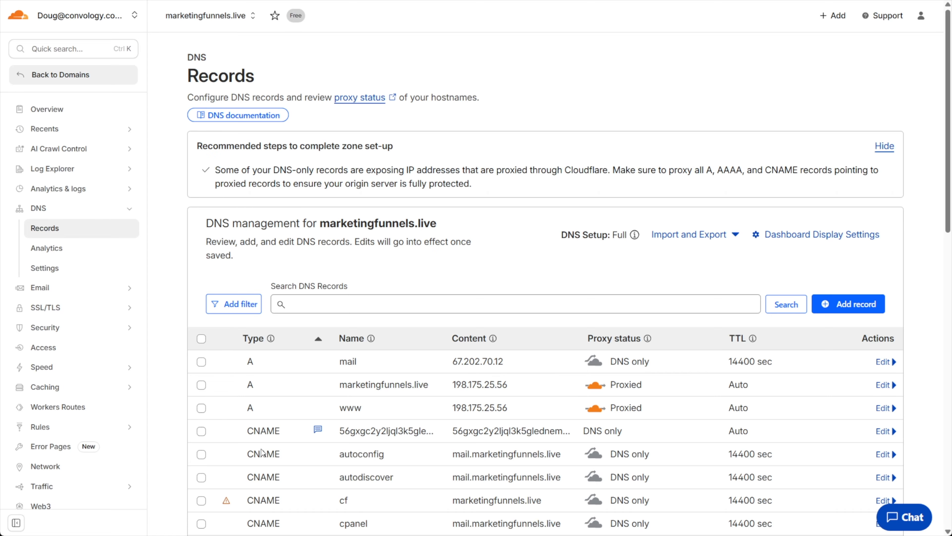
Switch to Cloudflare and start a new DNS record for marketingfunnels.live
{"action": "scroll", "coordinate": [263, 452], "scroll_direction": "down", "scroll_amount": 3}
{"action": "scroll", "coordinate": [514, 130], "scroll_direction": "up", "scroll_amount": 3}
{"action": "left_click", "coordinate": [841, 310]}
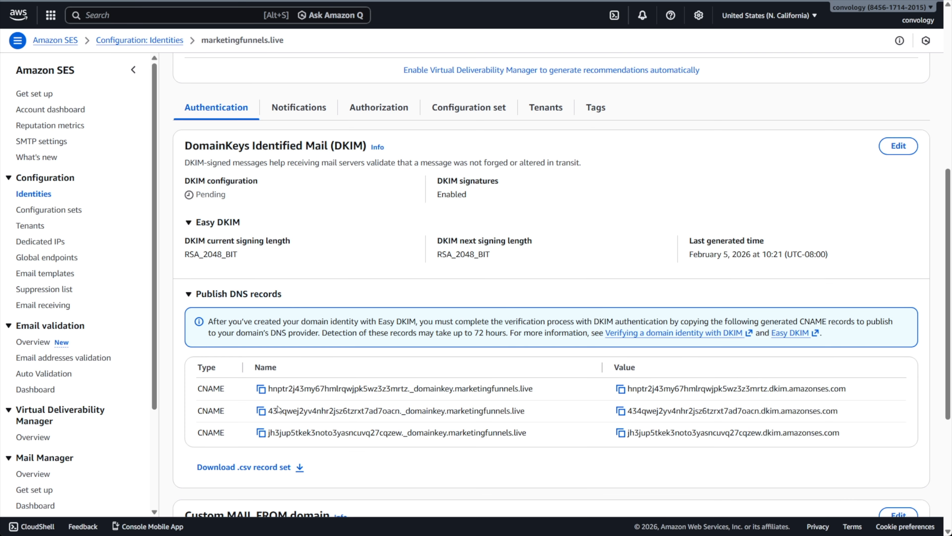
Copy the first DKIM record's name from Amazon SES, set the new Cloudflare record's type to CNAME and paste the name into it
{"action": "double_click", "coordinate": [200, 386]}
{"action": "left_click", "coordinate": [545, 369]}
{"action": "double_click", "coordinate": [256, 366]}
{"action": "left_click", "coordinate": [261, 389]}
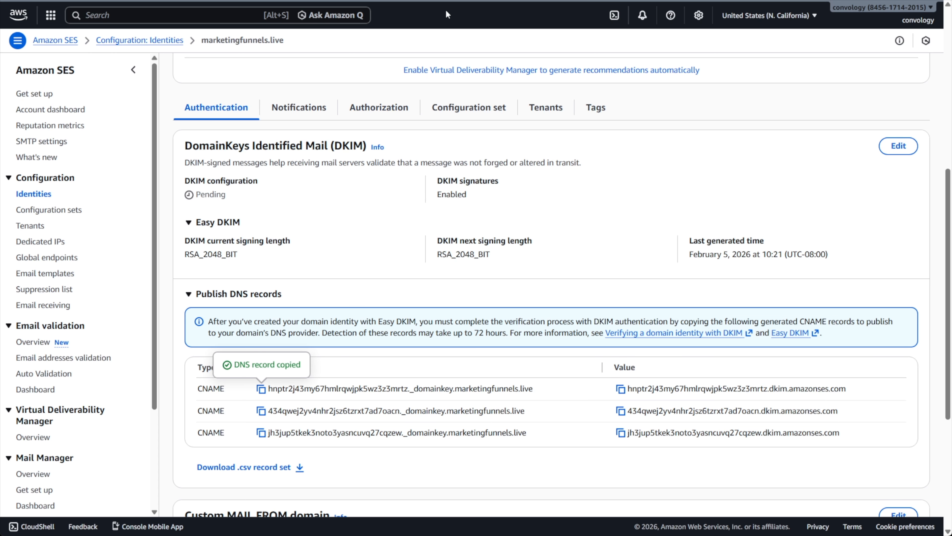
{"action": "left_click", "coordinate": [448, 1]}
{"action": "left_click", "coordinate": [242, 398]}
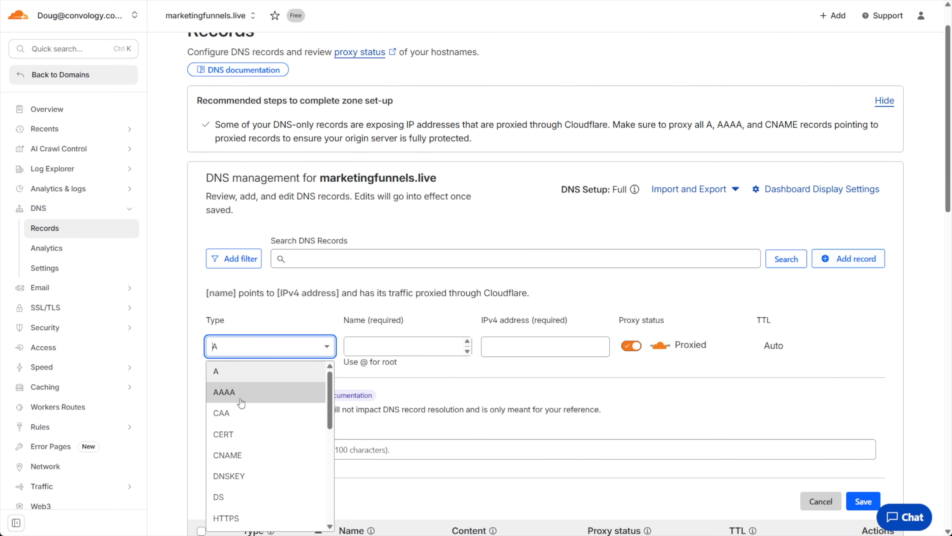
{"action": "left_click", "coordinate": [227, 455]}
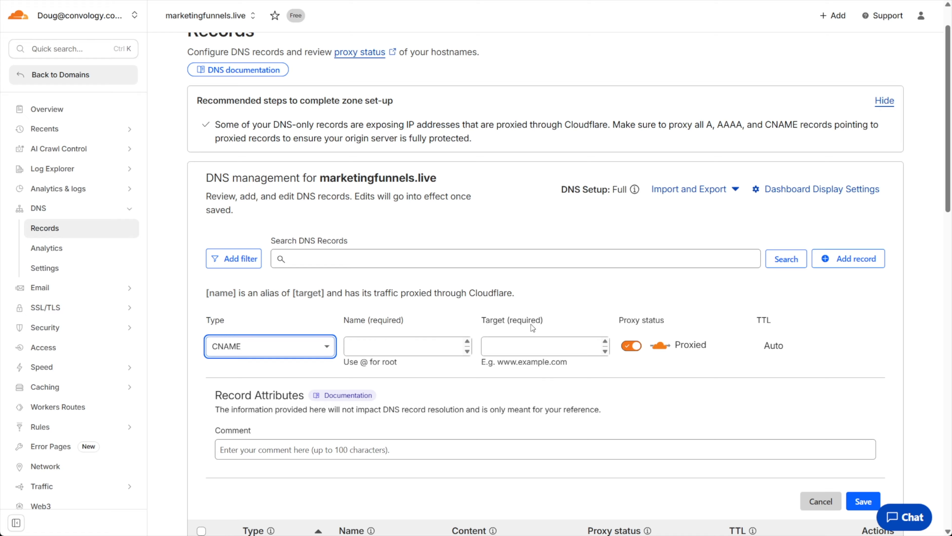
{"action": "left_click", "coordinate": [368, 347]}
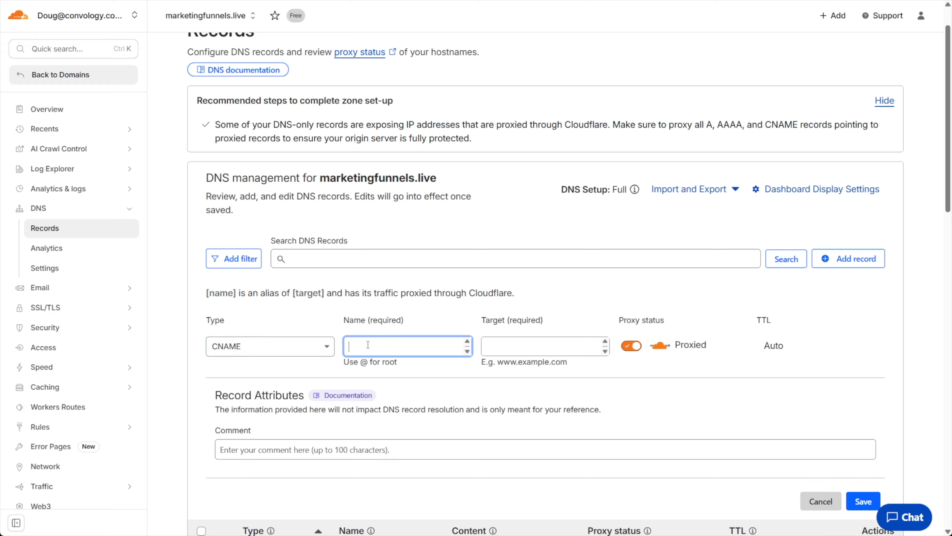
{"action": "key", "text": "ctrl+v"}
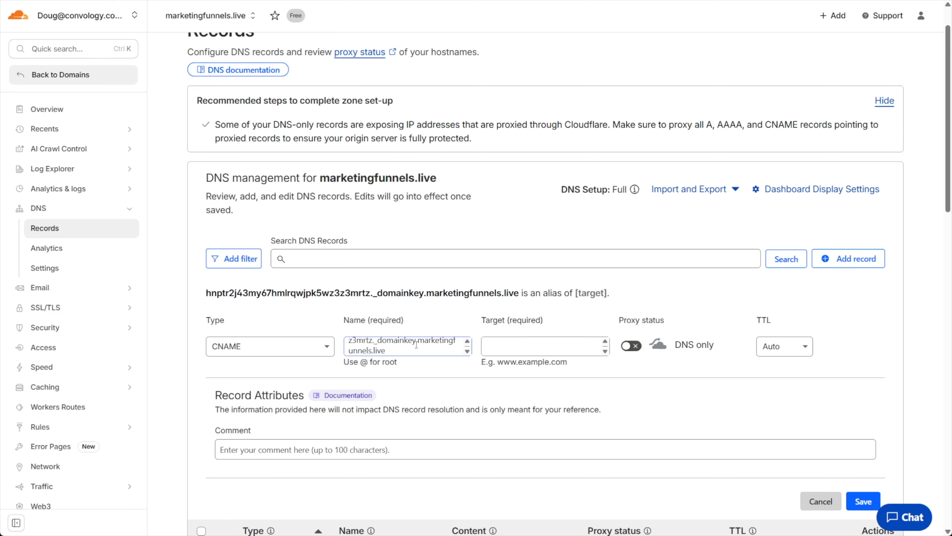
{"action": "left_click_drag", "start_coordinate": [393, 350], "coordinate": [468, 356]}
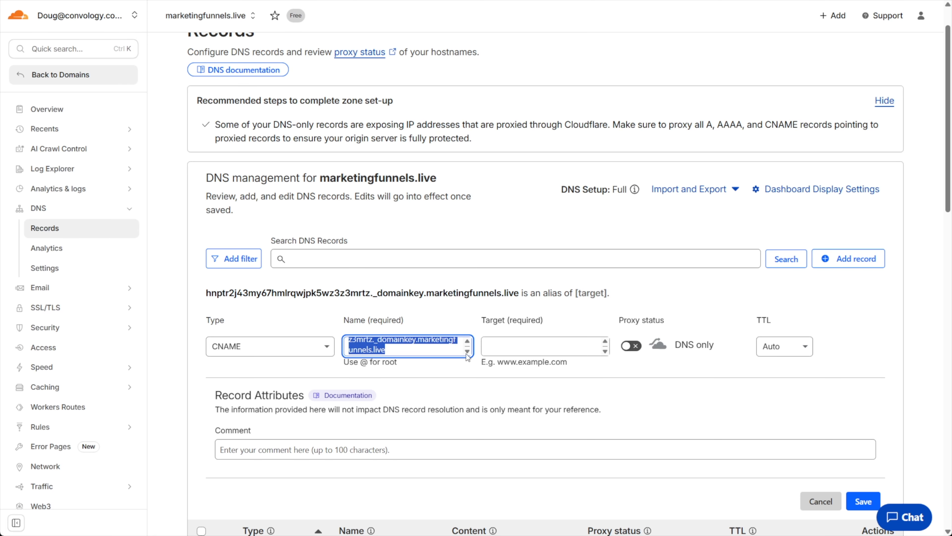
{"action": "left_click", "coordinate": [417, 344]}
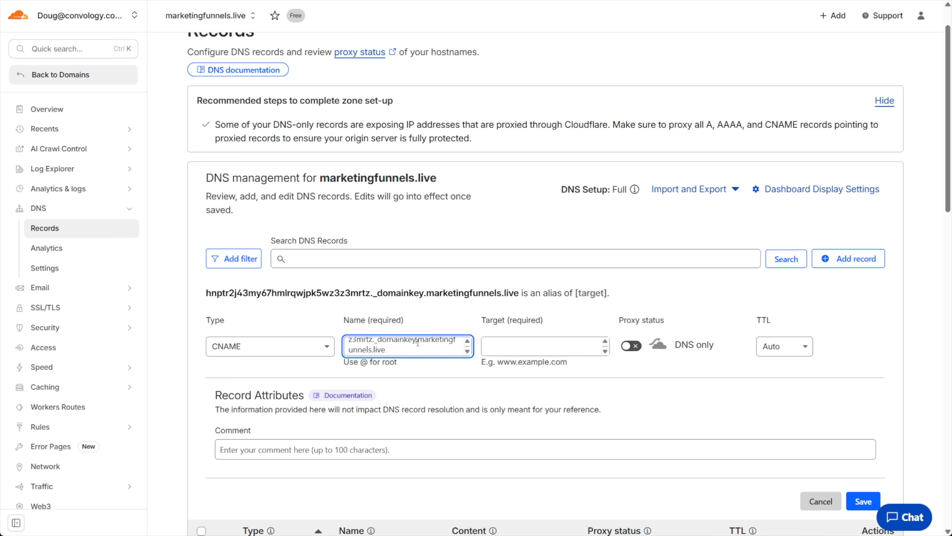
{"action": "left_click_drag", "start_coordinate": [416, 344], "coordinate": [429, 363]}
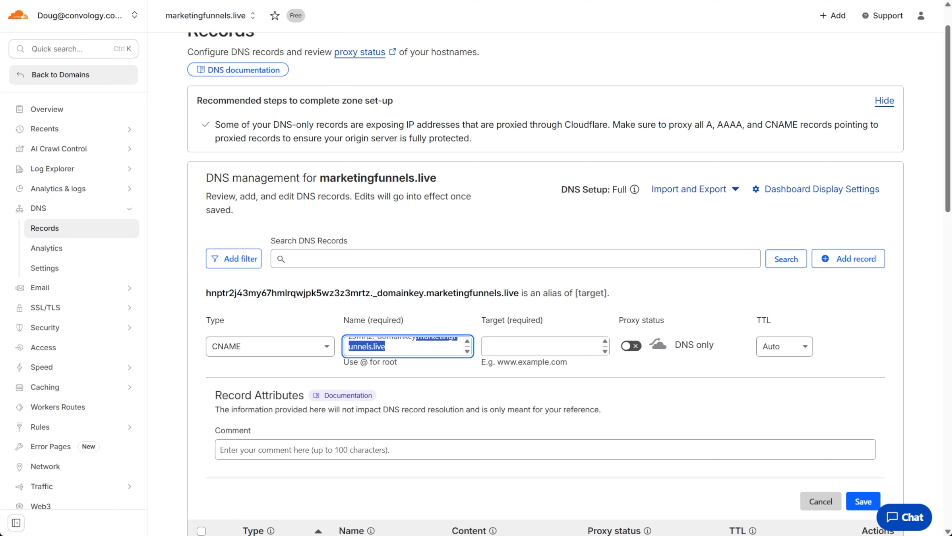
Copy the first DKIM record's value from Amazon SES into the Cloudflare CNAME record's target and save the record
{"action": "key", "text": "alt+Tab"}
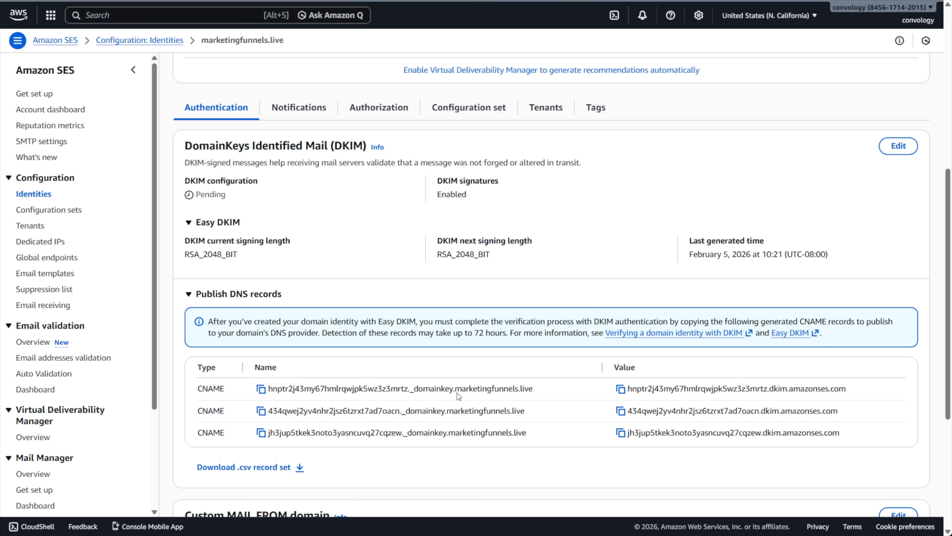
{"action": "mouse_move", "coordinate": [451, 389]}
{"action": "left_mouse_down"}
{"action": "mouse_move", "coordinate": [532, 389]}
{"action": "mouse_move", "coordinate": [454, 390]}
{"action": "left_mouse_up"}
{"action": "left_click", "coordinate": [536, 392]}
{"action": "left_click", "coordinate": [621, 393]}
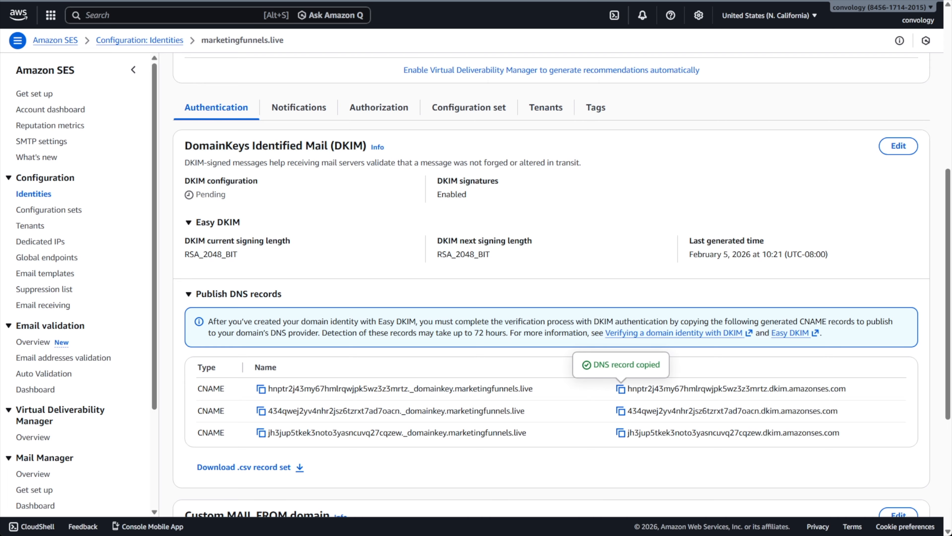
{"action": "key", "text": "alt+Tab"}
{"action": "left_click", "coordinate": [548, 347]}
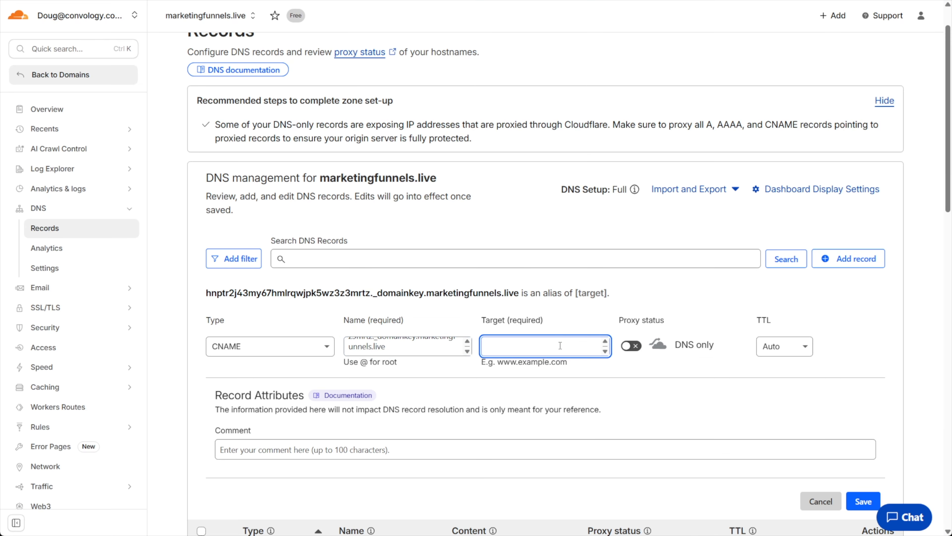
{"action": "key", "text": "ctrl+v"}
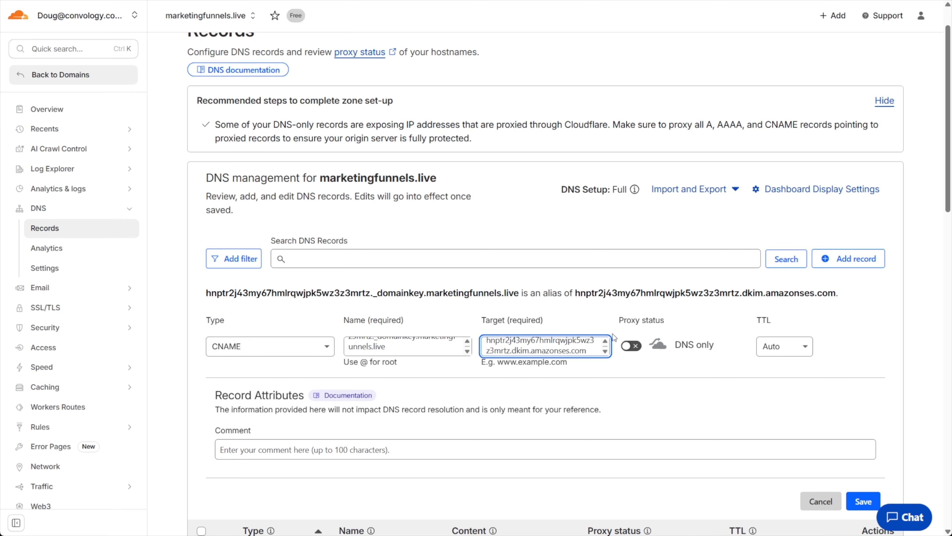
{"action": "left_click", "coordinate": [631, 398]}
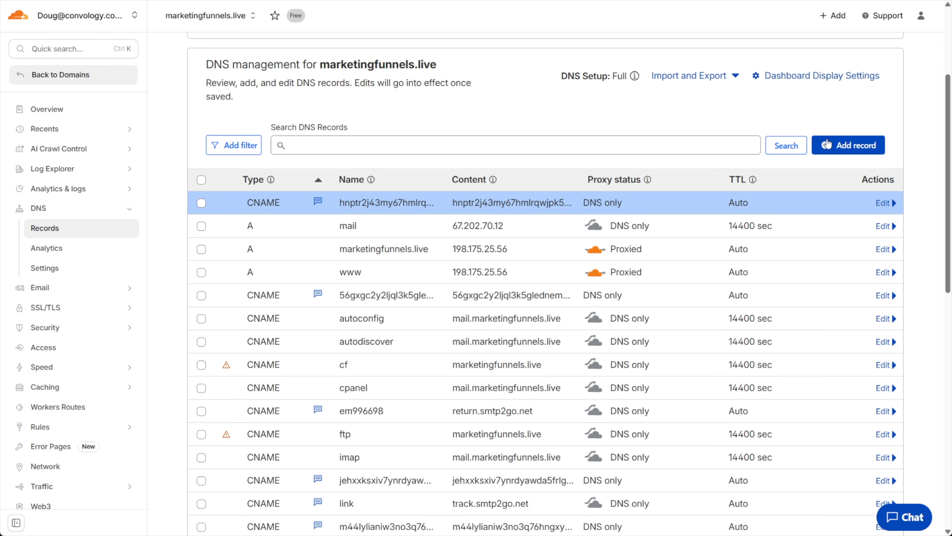
Copy the second DKIM record's name from Amazon SES into a new Cloudflare CNAME record and turn its proxying off
{"action": "left_click", "coordinate": [832, 143]}
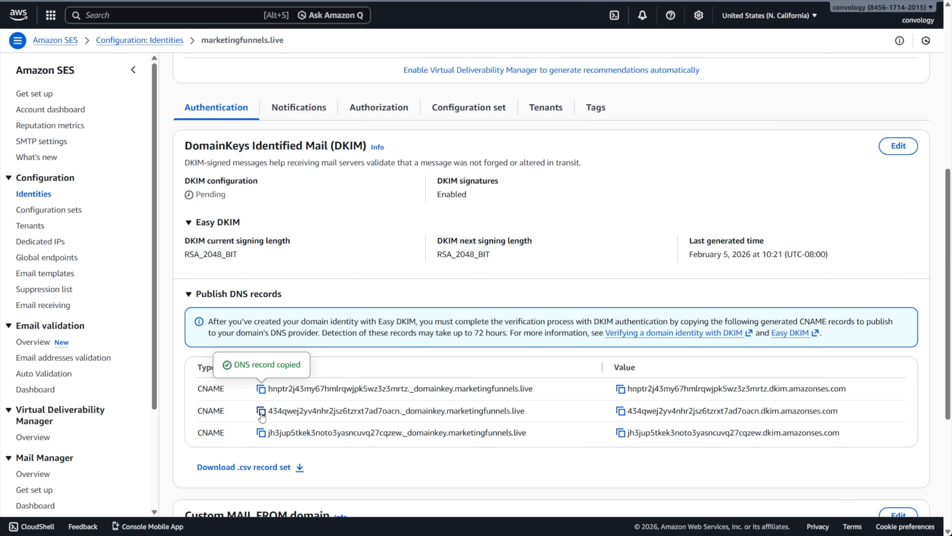
{"action": "left_click", "coordinate": [261, 411]}
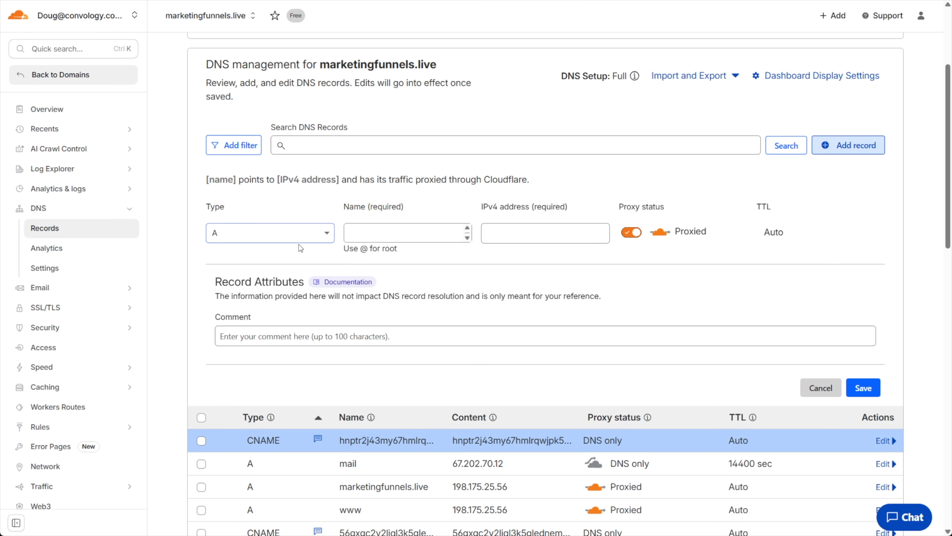
{"action": "left_click", "coordinate": [266, 233]}
{"action": "left_click", "coordinate": [241, 341]}
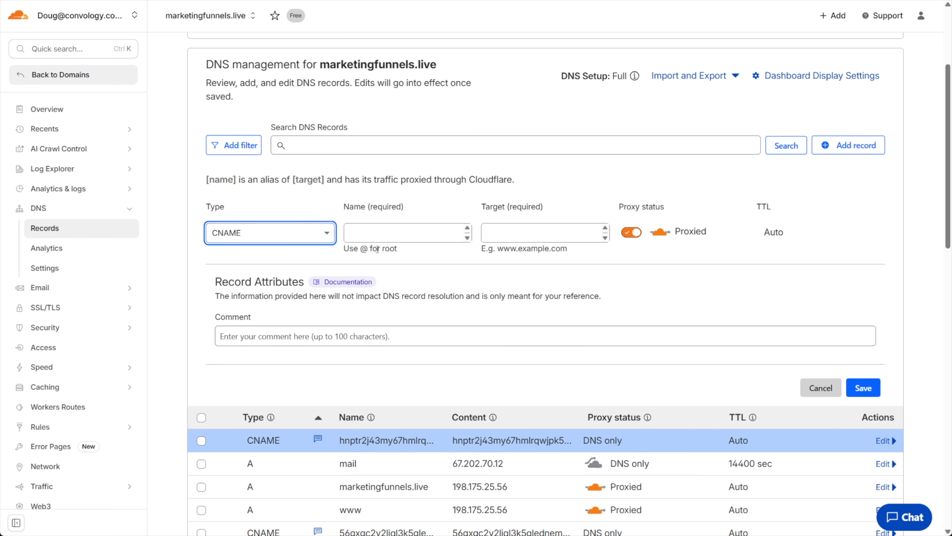
{"action": "left_click", "coordinate": [405, 232]}
{"action": "key", "text": "ctrl+v"}
{"action": "left_click", "coordinate": [632, 232]}
Copy the second DKIM record's value from Amazon SES into the CNAME record's target, add the comment DEMO and save the record
{"action": "left_click", "coordinate": [544, 233]}
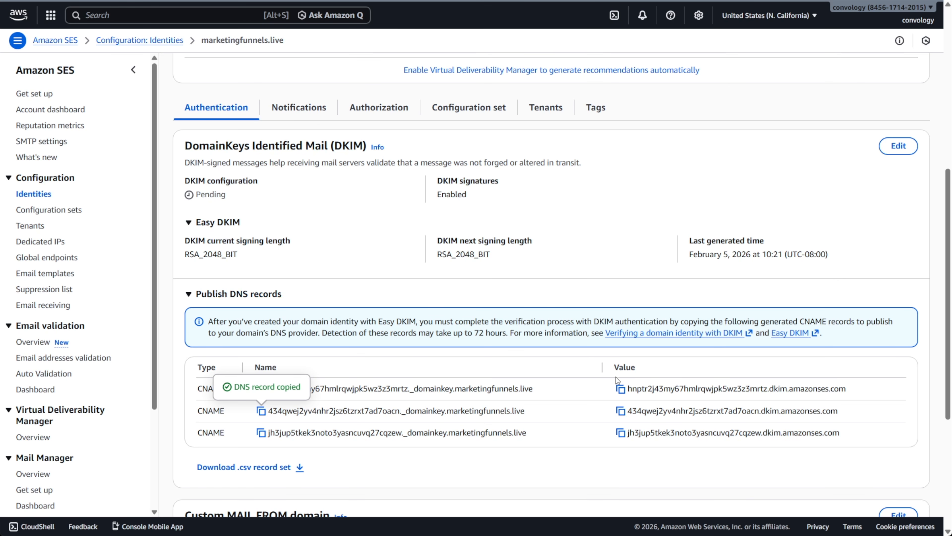
{"action": "left_click", "coordinate": [621, 411]}
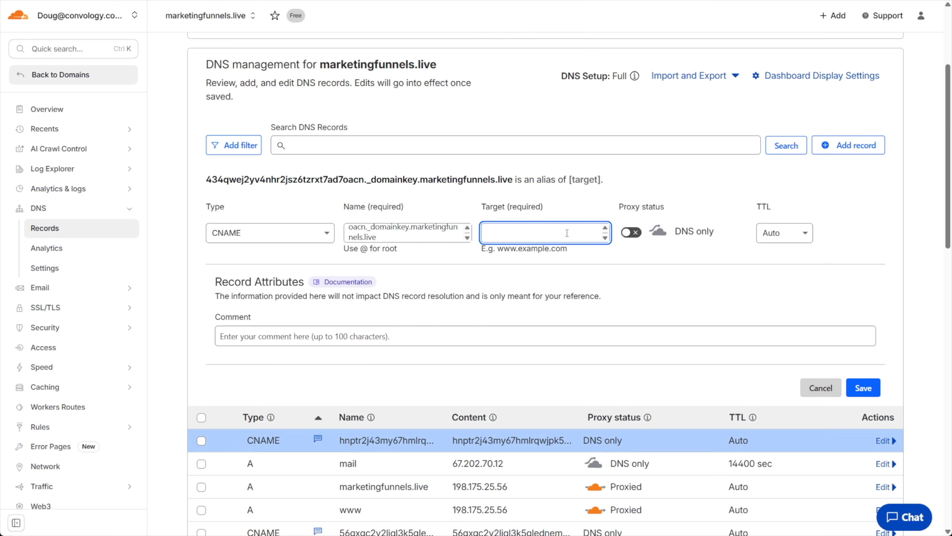
{"action": "key", "text": "ctrl+v"}
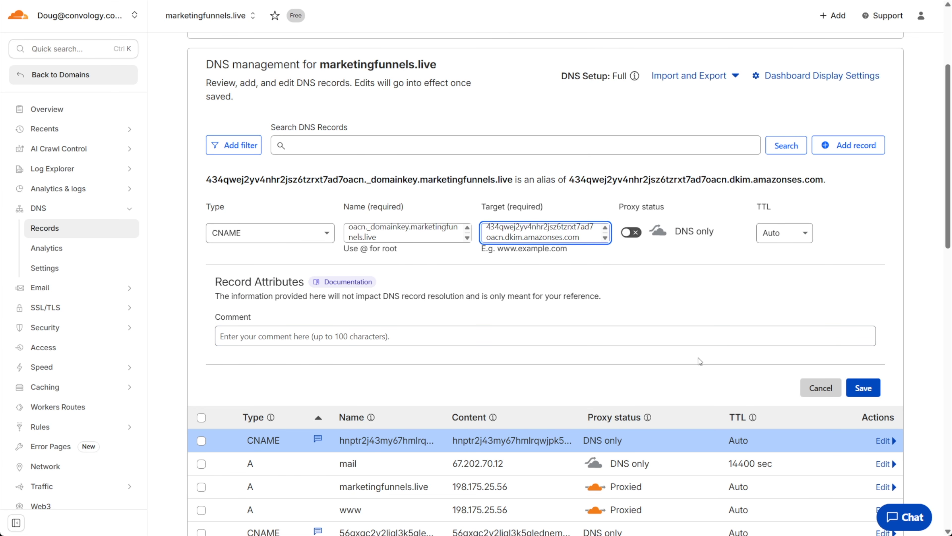
{"action": "left_click", "coordinate": [554, 331]}
{"action": "type", "text": "DEMO"}
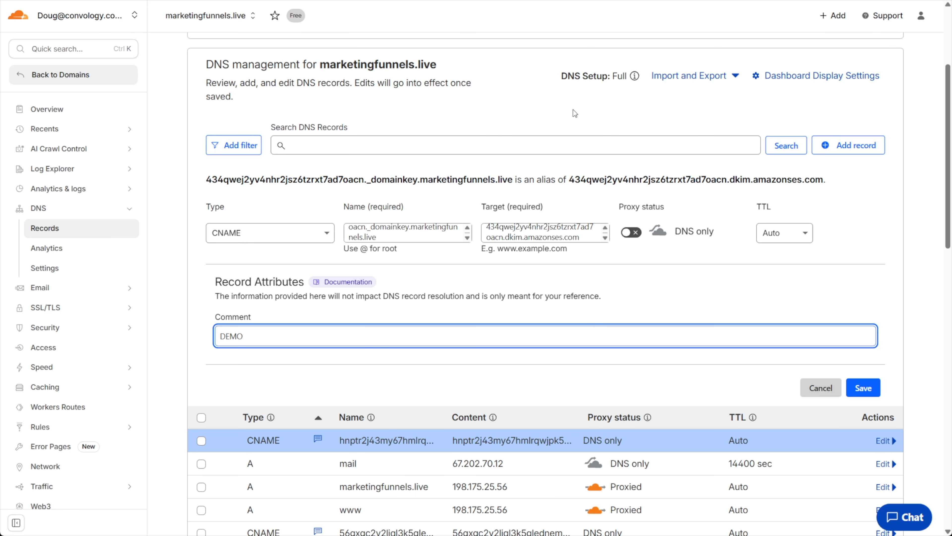
{"action": "left_click", "coordinate": [862, 387]}
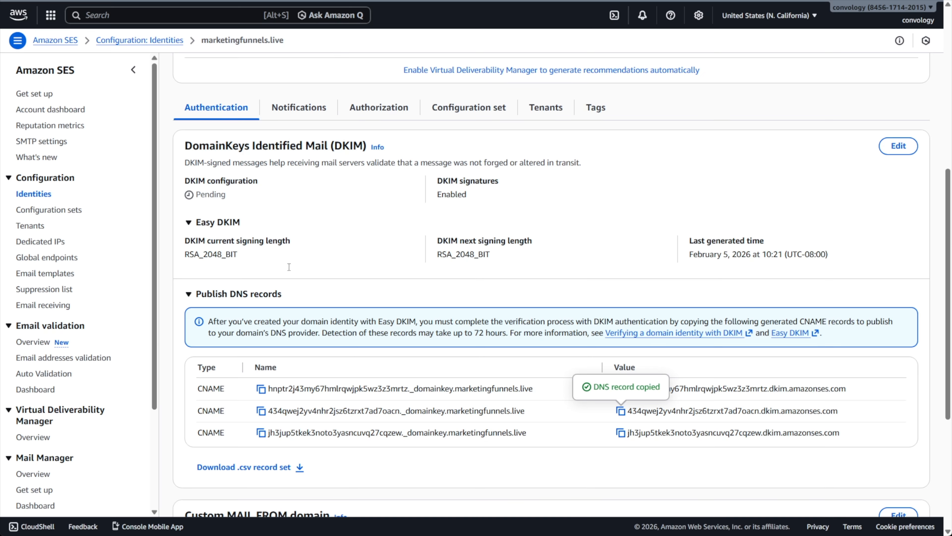
Copy the third DKIM record's name from Amazon SES into the name of a new Cloudflare CNAME record
{"action": "left_click", "coordinate": [261, 432]}
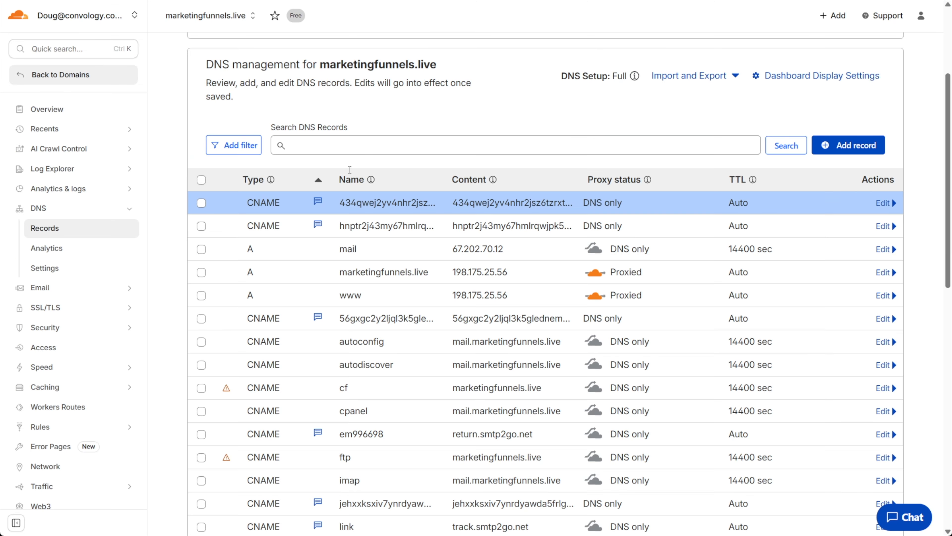
{"action": "left_click", "coordinate": [850, 147]}
{"action": "left_click", "coordinate": [270, 233]}
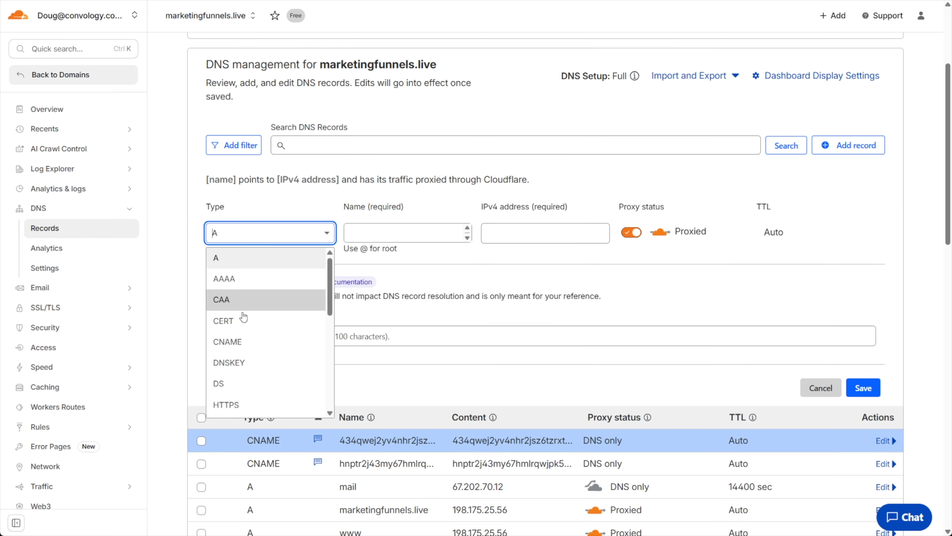
{"action": "left_click", "coordinate": [240, 339]}
{"action": "left_click", "coordinate": [403, 232]}
{"action": "key", "text": "ctrl+v"}
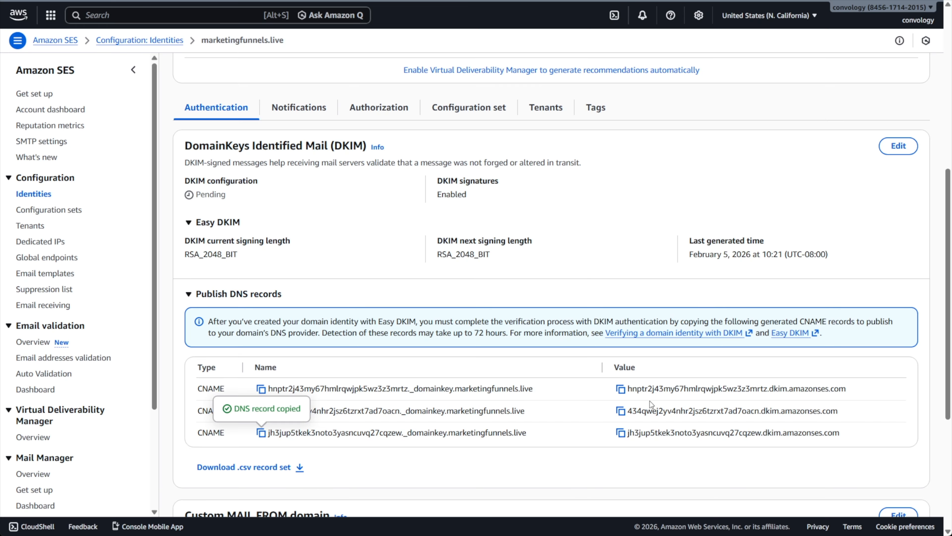
Copy the third DKIM record's value from Amazon SES into the record's target, add the same comment as before and save it
{"action": "left_click", "coordinate": [621, 432]}
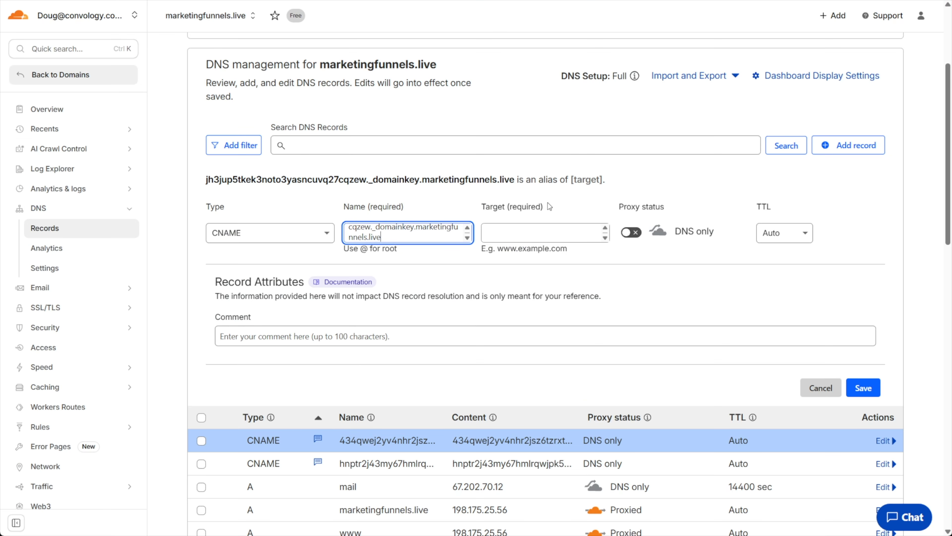
{"action": "left_click", "coordinate": [540, 232]}
{"action": "key", "text": "ctrl+v"}
{"action": "left_click", "coordinate": [675, 336]}
{"action": "type", "text": "DEM"}
{"action": "left_click", "coordinate": [863, 387]}
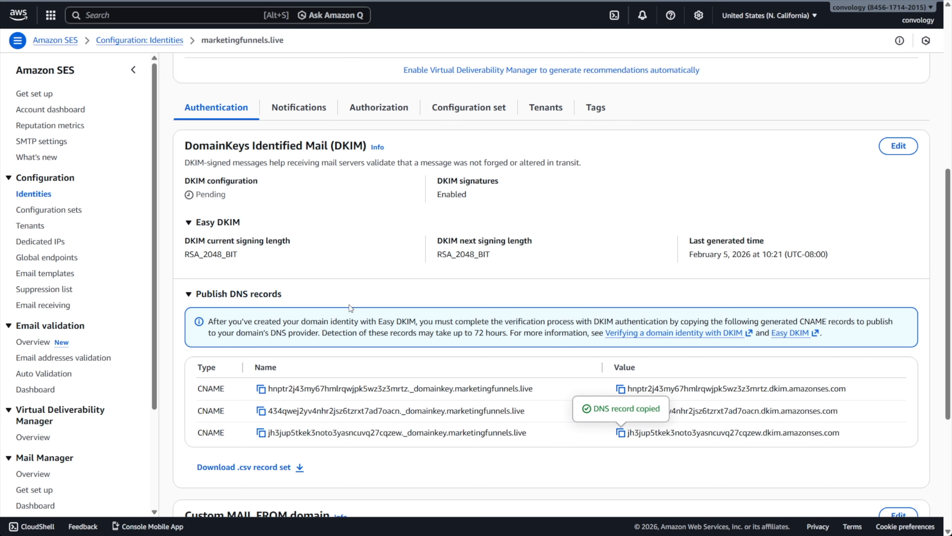
Expand the DNS records to publish for the custom MAIL FROM domain in Amazon SES and examine the SPF value
{"action": "scroll", "coordinate": [349, 300], "scroll_direction": "down", "scroll_amount": 5}
{"action": "scroll", "coordinate": [351, 308], "scroll_direction": "down", "scroll_amount": 2}
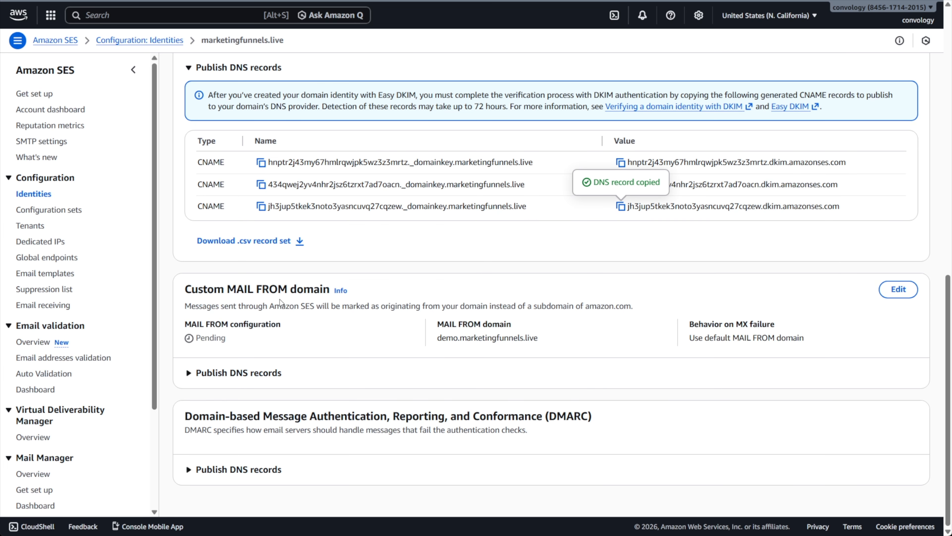
{"action": "left_click", "coordinate": [264, 375]}
{"action": "scroll", "coordinate": [265, 377], "scroll_direction": "down", "scroll_amount": 2}
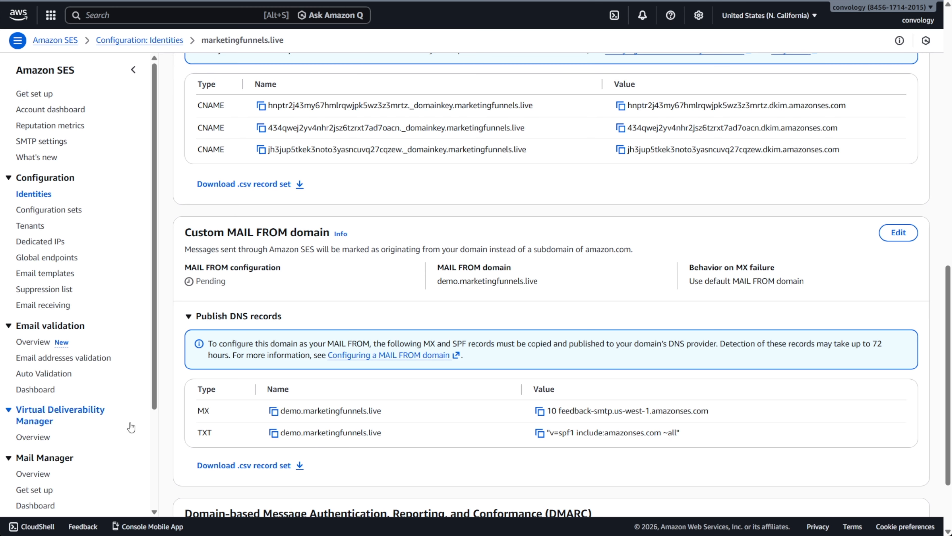
{"action": "left_click_drag", "start_coordinate": [560, 433], "coordinate": [577, 432]}
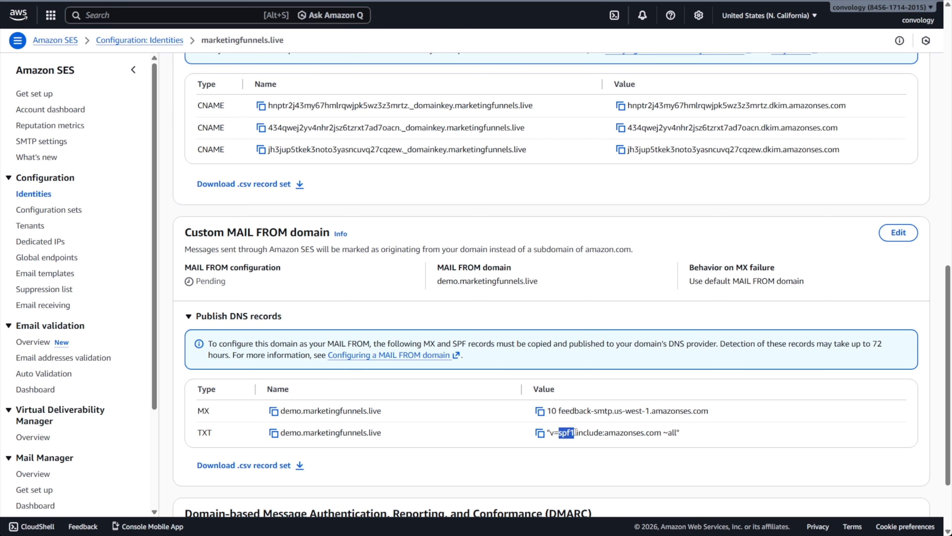
Copy the MAIL FROM MX record's name, demo.marketingfunnels.live, from Amazon SES into a new Cloudflare record of type MX
{"action": "left_click", "coordinate": [274, 411]}
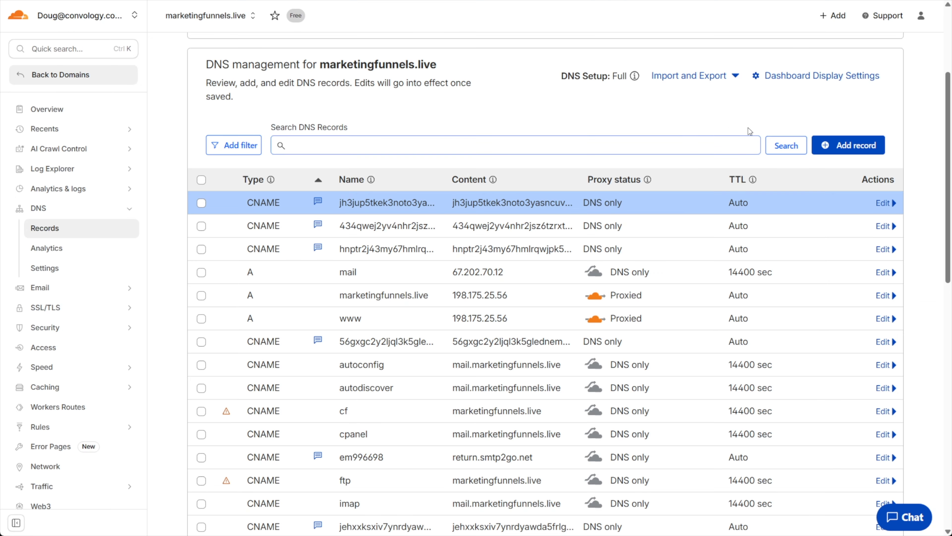
{"action": "left_click", "coordinate": [843, 146]}
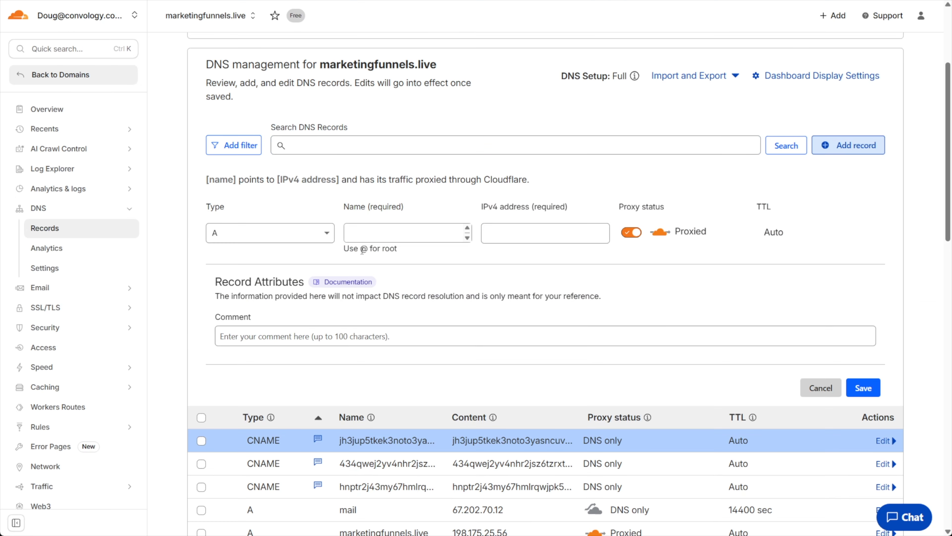
{"action": "left_click", "coordinate": [296, 233]}
{"action": "scroll", "coordinate": [262, 308], "scroll_direction": "down", "scroll_amount": 5}
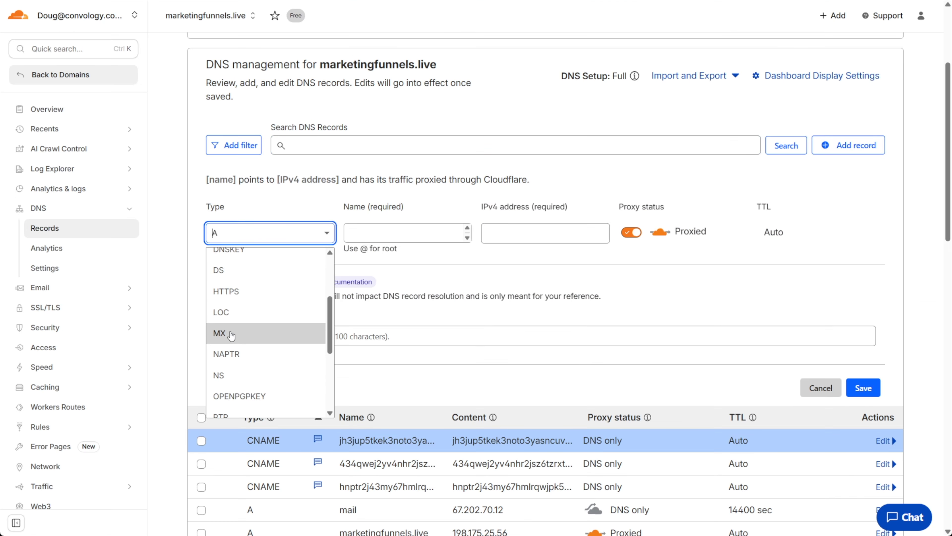
{"action": "left_click", "coordinate": [259, 332]}
{"action": "left_click", "coordinate": [368, 239]}
{"action": "key", "text": "ctrl+v"}
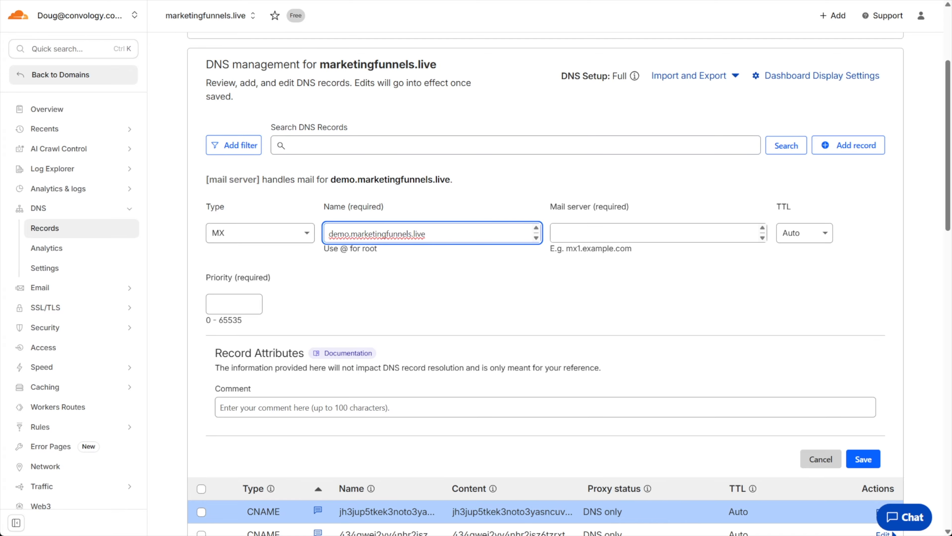
Look up the MX value in Amazon SES and set the Cloudflare MX record's priority to 10
{"action": "key", "text": "ctrl+Tab"}
{"action": "left_click", "coordinate": [541, 412]}
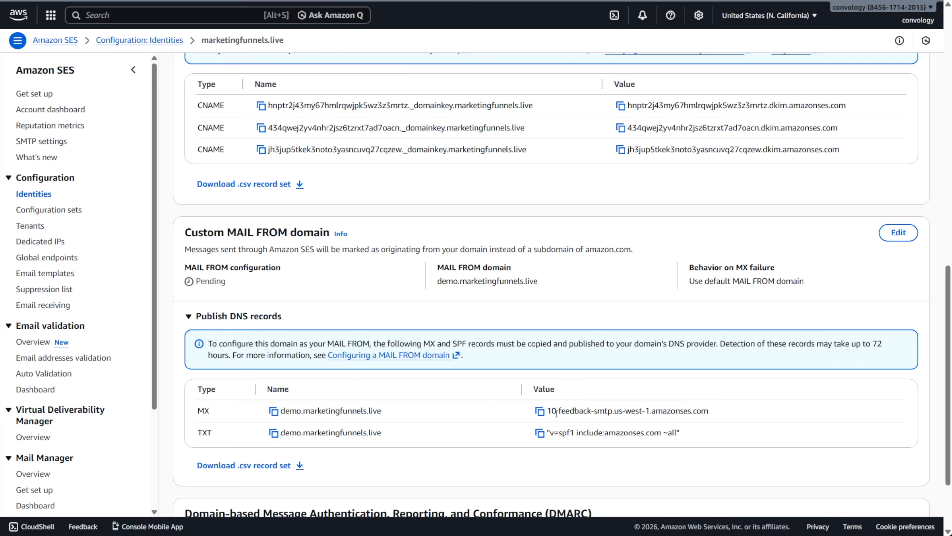
{"action": "left_click_drag", "start_coordinate": [556, 410], "coordinate": [550, 411]}
{"action": "left_click_drag", "start_coordinate": [715, 412], "coordinate": [562, 381]}
{"action": "key", "text": "ctrl+Tab"}
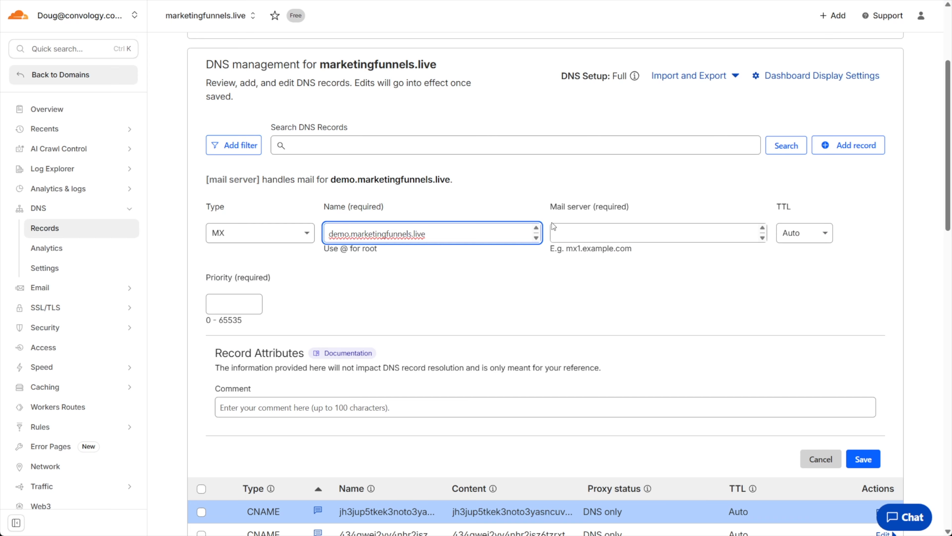
{"action": "left_click", "coordinate": [244, 303]}
{"action": "left_click_drag", "start_coordinate": [207, 278], "coordinate": [272, 286]}
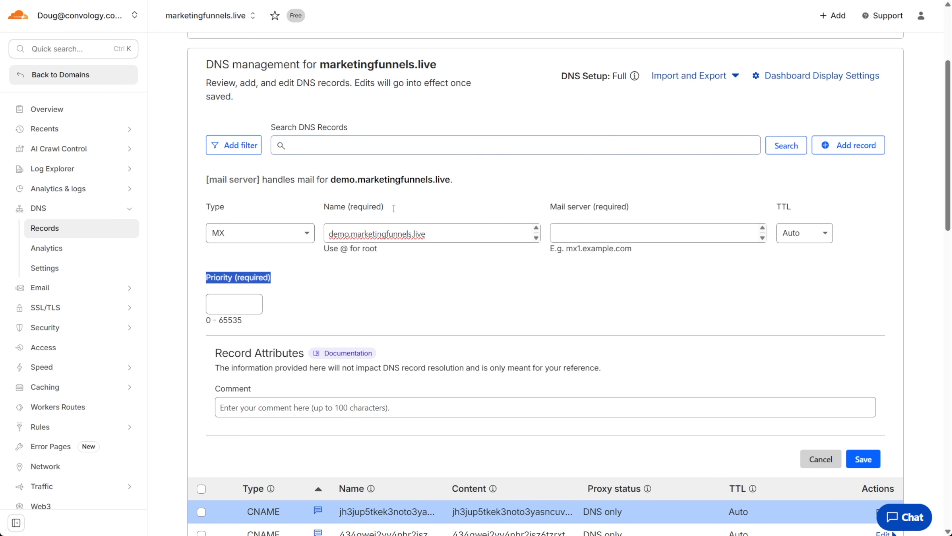
{"action": "left_click", "coordinate": [221, 284]}
{"action": "left_click_drag", "start_coordinate": [207, 280], "coordinate": [236, 277]}
{"action": "left_click", "coordinate": [221, 303]}
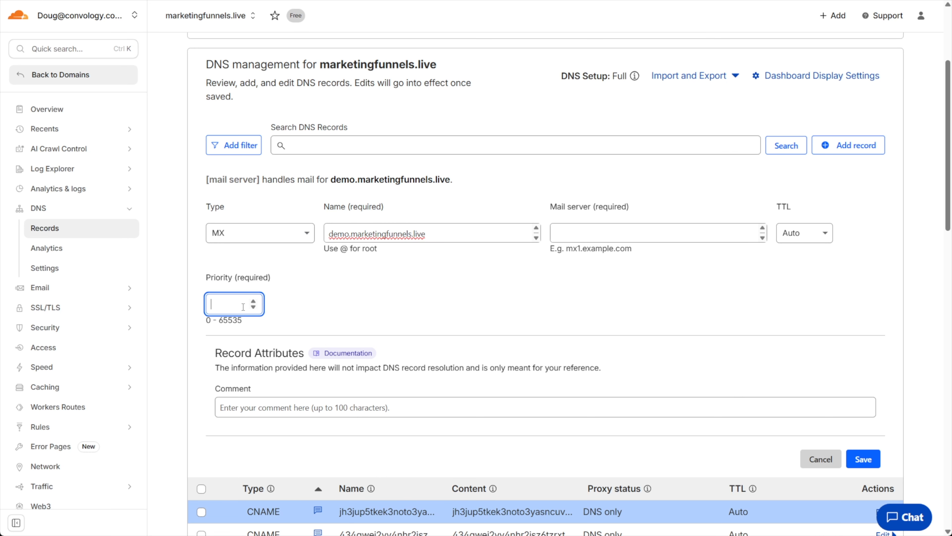
Copy only feedback-smtp.us-west-1.amazonses.com from the MX value in Amazon SES into the Cloudflare record's mail server
{"action": "key", "text": "alt+Tab"}
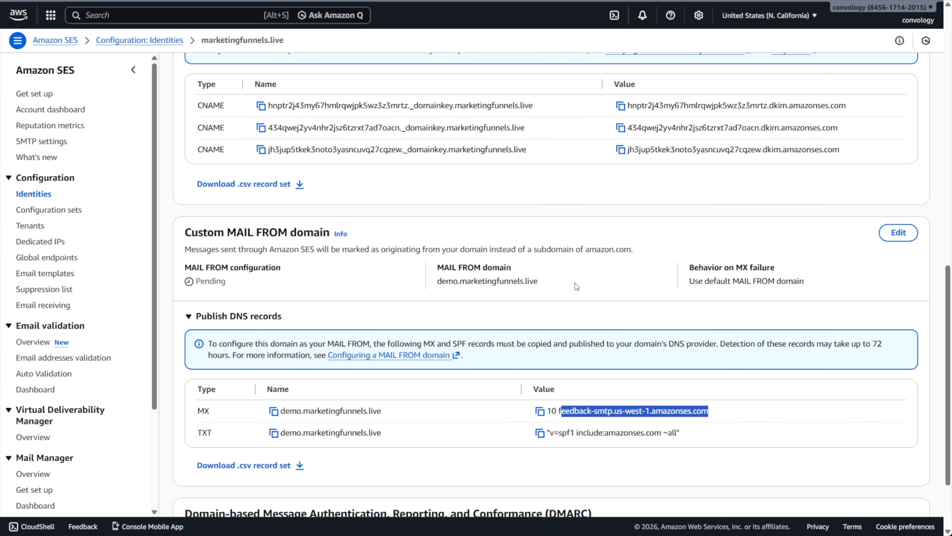
{"action": "left_click", "coordinate": [563, 412]}
{"action": "left_click_drag", "start_coordinate": [560, 411], "coordinate": [710, 411]}
{"action": "key", "text": "ctrl+c"}
{"action": "key", "text": "alt+Tab"}
{"action": "left_click", "coordinate": [638, 233]}
{"action": "key", "text": "ctrl+v"}
Add the comment DEMO to the MX record and save it
{"action": "left_click", "coordinate": [408, 398]}
{"action": "type", "text": "DEMO"}
{"action": "left_click", "coordinate": [863, 459]}
Copy the MAIL FROM TXT record's name, demo.marketingfunnels.live, from Amazon SES into a new Cloudflare record of type TXT
{"action": "key", "text": "alt+Tab"}
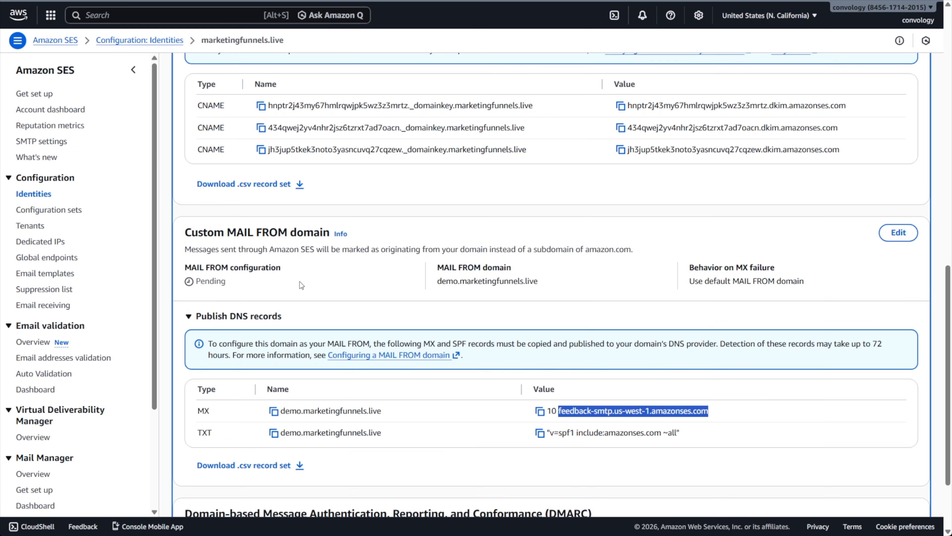
{"action": "left_click", "coordinate": [270, 436]}
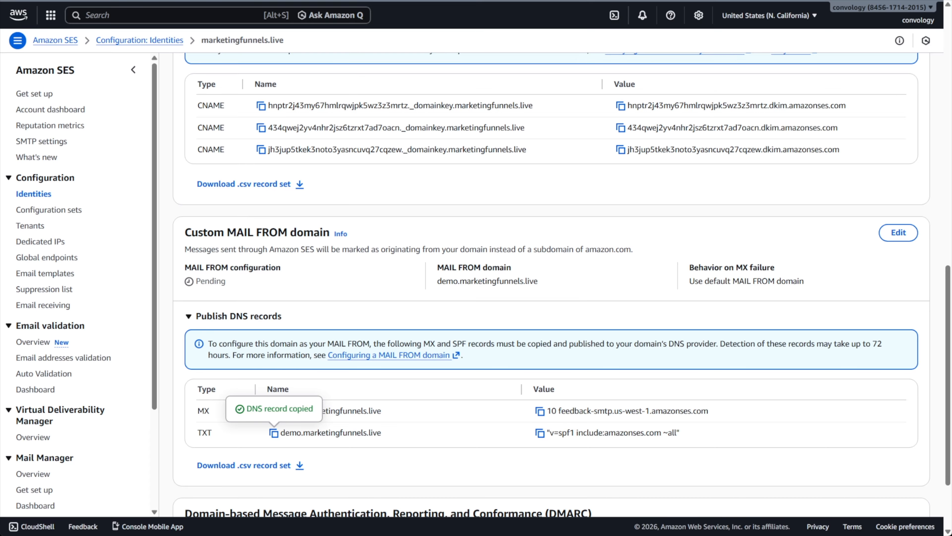
{"action": "key", "text": "alt+Tab"}
{"action": "left_click", "coordinate": [829, 145]}
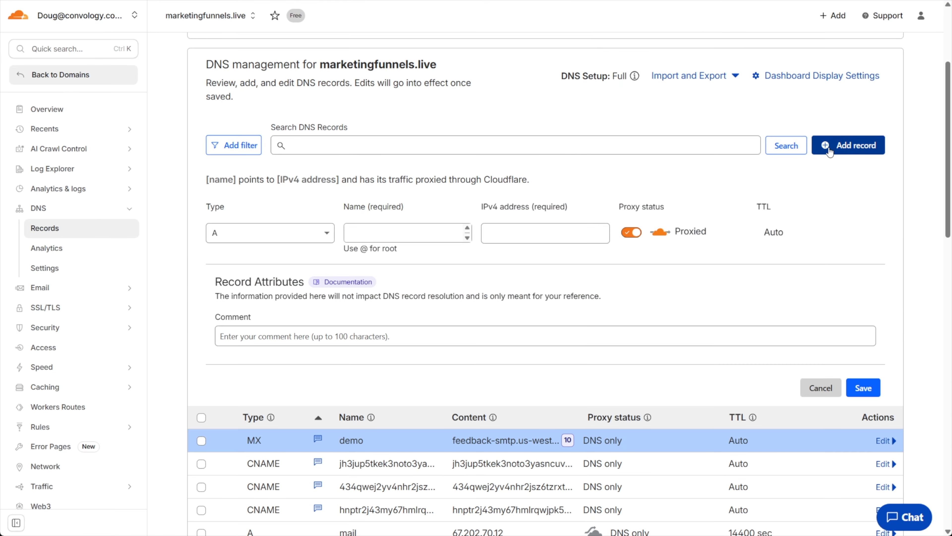
{"action": "left_click", "coordinate": [290, 232]}
{"action": "scroll", "coordinate": [250, 340], "scroll_direction": "down", "scroll_amount": 7}
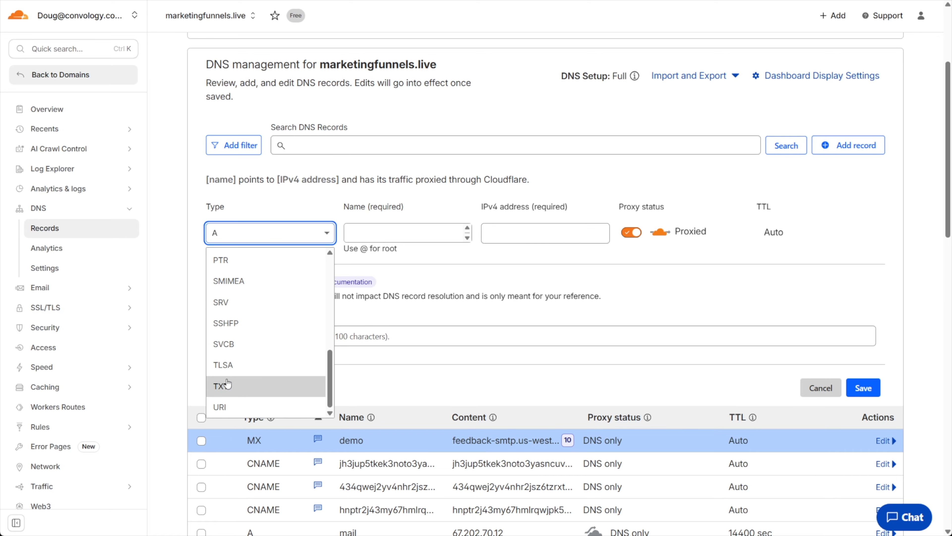
{"action": "left_click", "coordinate": [226, 386]}
{"action": "left_click", "coordinate": [397, 233]}
{"action": "key", "text": "ctrl+v"}
Copy the SPF value "v=spf1 include:amazonses.com ~all" from Amazon SES into the Cloudflare TXT record's content
{"action": "left_click", "coordinate": [285, 313]}
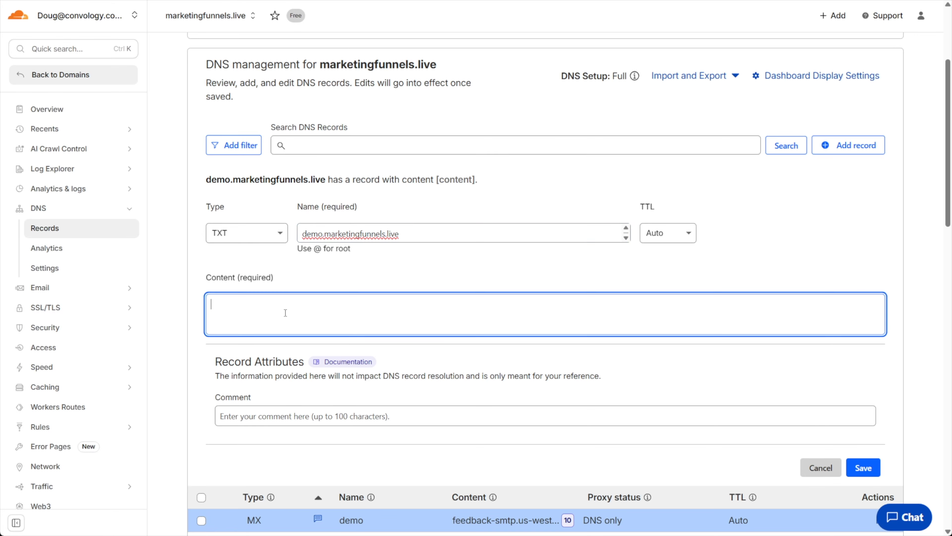
{"action": "key", "text": "alt+Tab"}
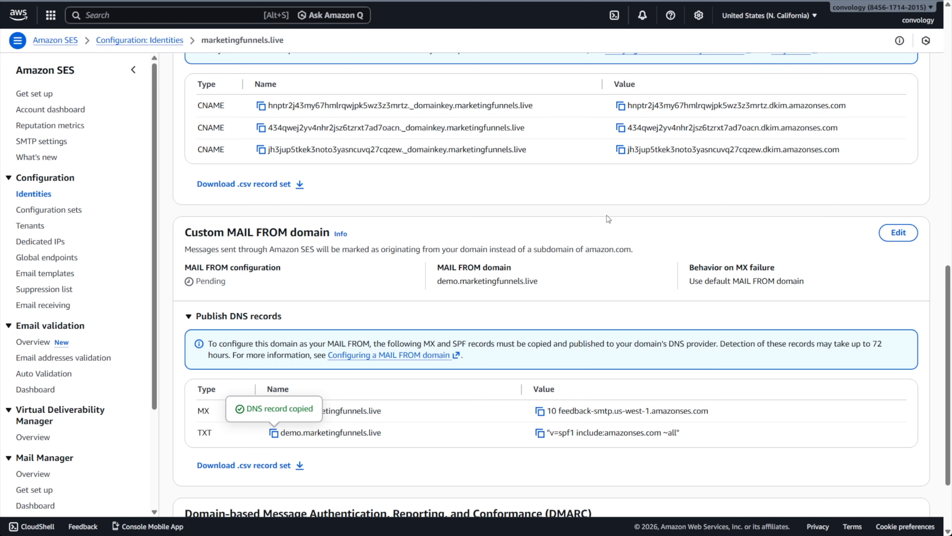
{"action": "left_click", "coordinate": [540, 432]}
{"action": "key", "text": "alt+Tab"}
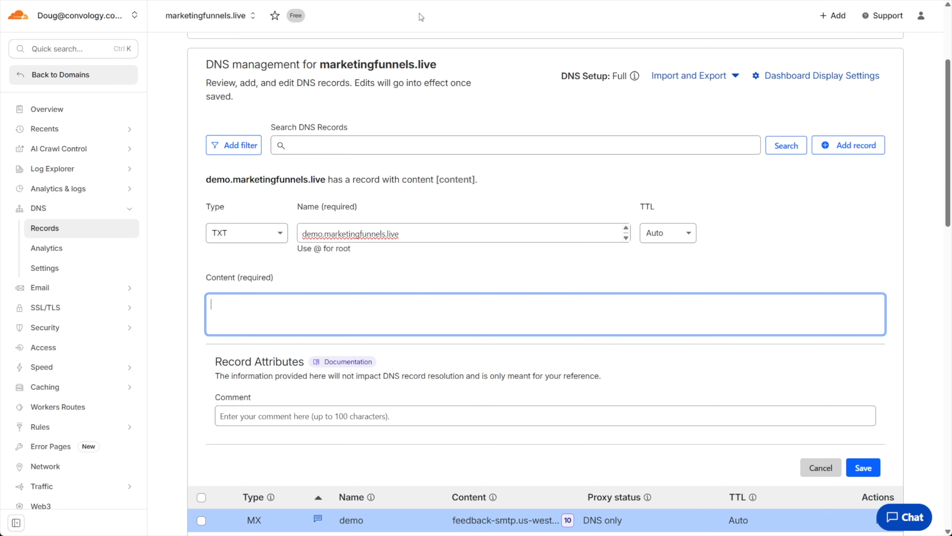
{"action": "key", "text": "ctrl+v"}
{"action": "left_click", "coordinate": [677, 419]}
Switch to Amazon SES and expand the DNS records to publish for DMARC
{"action": "key", "text": "alt+Tab"}
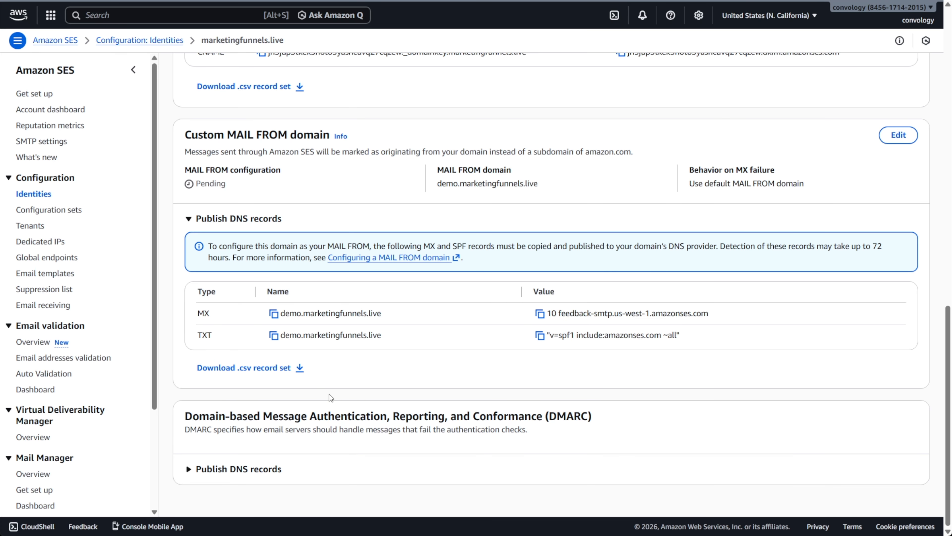
{"action": "double_click", "coordinate": [550, 416]}
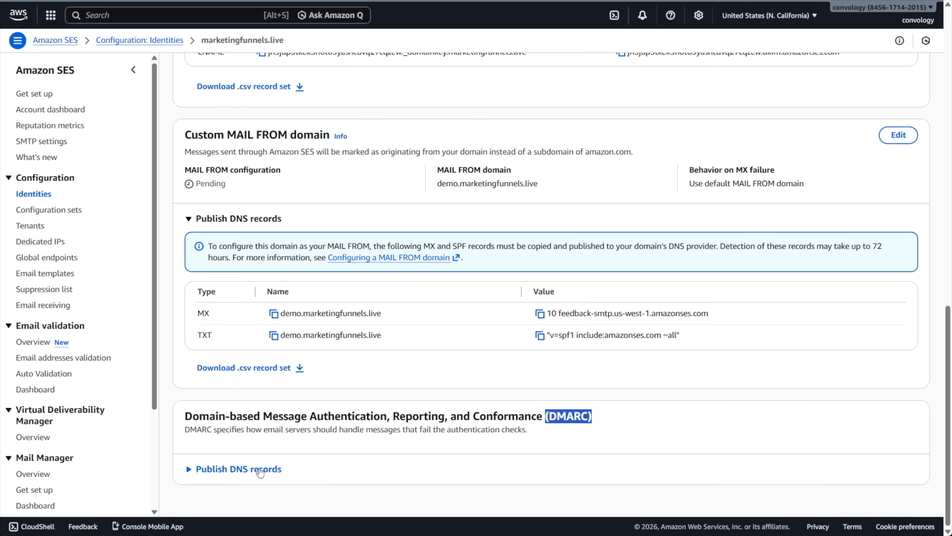
{"action": "left_click", "coordinate": [186, 466]}
{"action": "scroll", "coordinate": [254, 424], "scroll_direction": "down", "scroll_amount": 3}
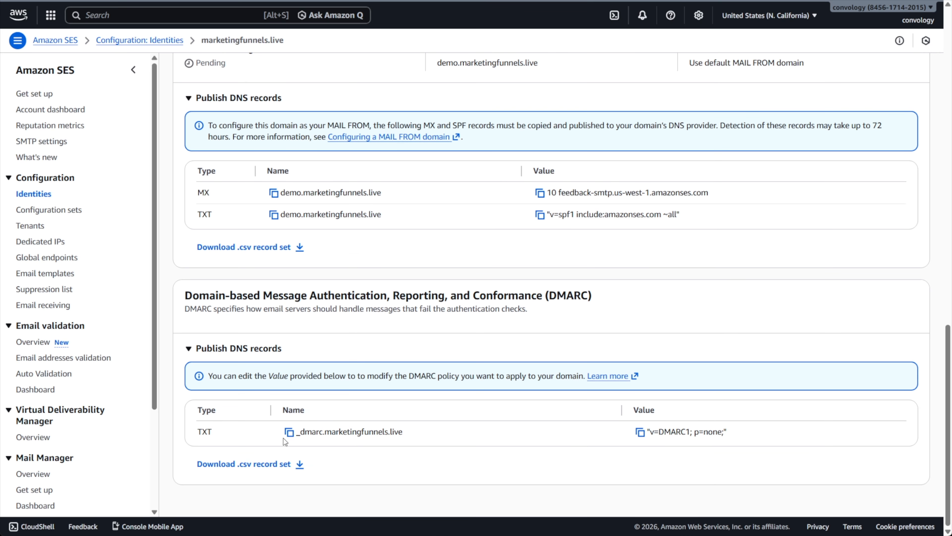
Copy the DMARC record's name, _dmarc.marketingfunnels.live, from Amazon SES into a new Cloudflare DNS record of type TXT
{"action": "left_click", "coordinate": [289, 432]}
{"action": "key", "text": "alt+Tab"}
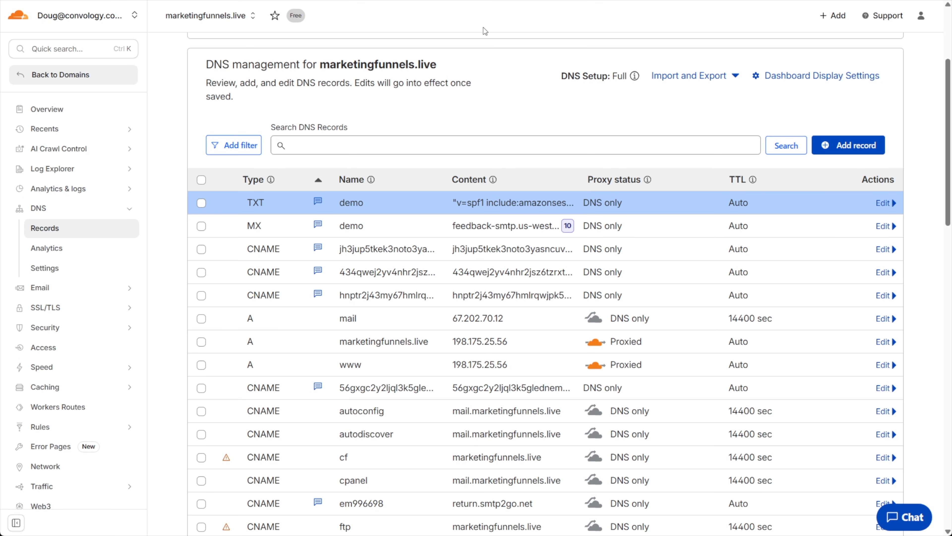
{"action": "left_click", "coordinate": [848, 145]}
{"action": "left_click", "coordinate": [250, 233]}
{"action": "scroll", "coordinate": [250, 325], "scroll_direction": "down", "scroll_amount": 5}
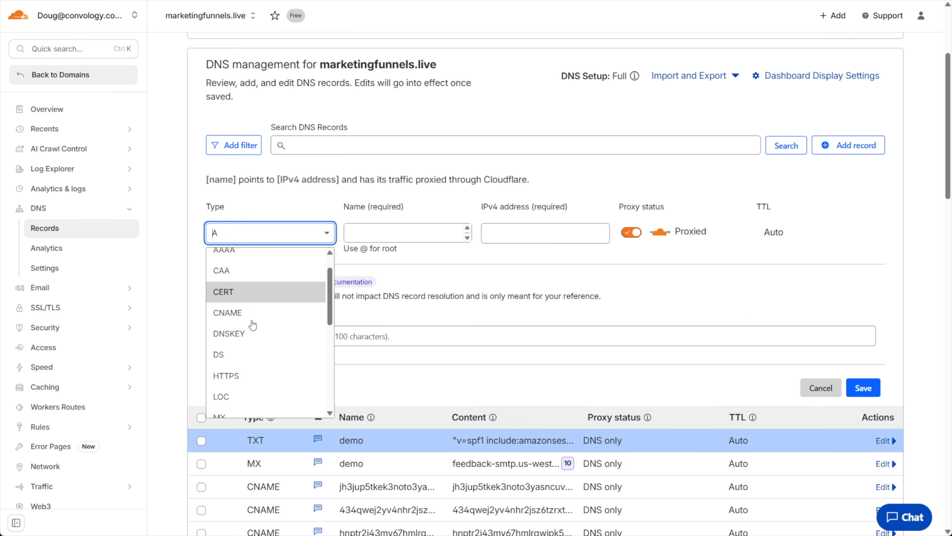
{"action": "left_click", "coordinate": [242, 385]}
{"action": "left_click", "coordinate": [374, 231]}
{"action": "key", "text": "ctrl+v"}
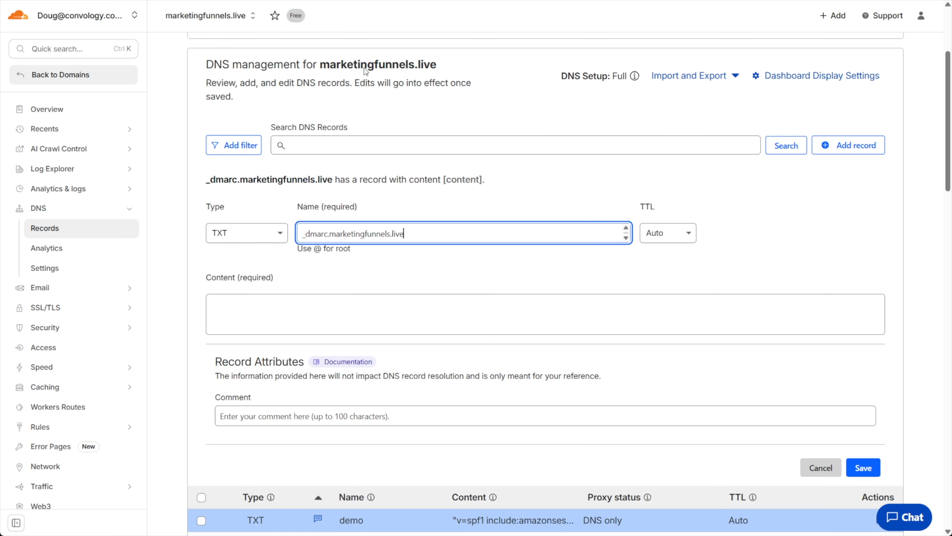
Copy the DMARC value "v=DMARC1; p=none;" from Amazon SES into the content of the Cloudflare TXT record
{"action": "key", "text": "alt+Tab"}
{"action": "left_click", "coordinate": [640, 433]}
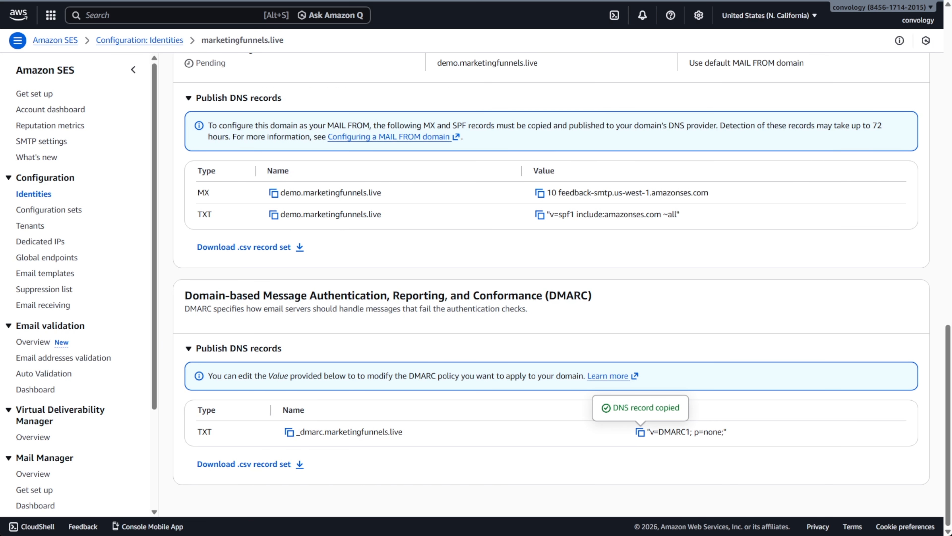
{"action": "key", "text": "alt+Tab"}
{"action": "left_click", "coordinate": [332, 327]}
{"action": "key", "text": "ctrl+v"}
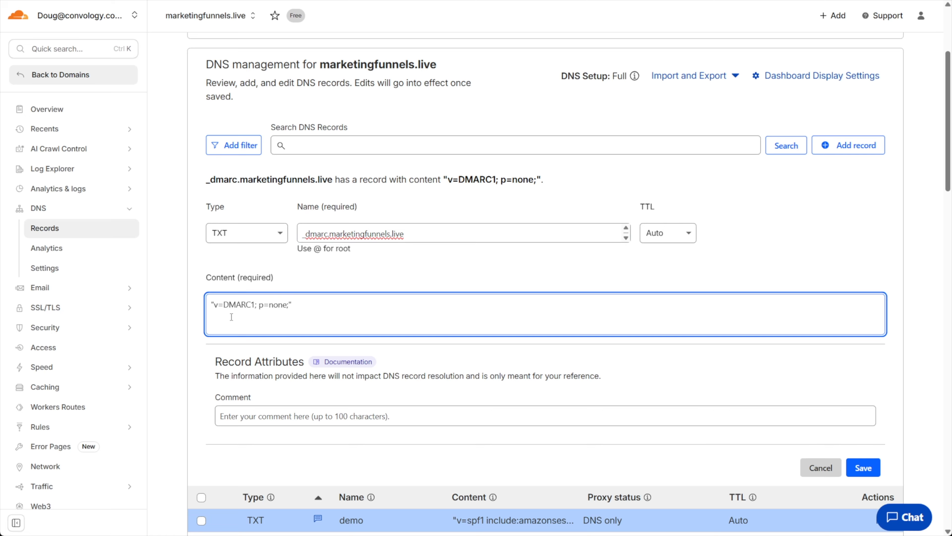
Add the comment DEMO to the DMARC TXT record and save it
{"action": "left_click", "coordinate": [677, 413]}
{"action": "type", "text": "DEMO"}
{"action": "left_click", "coordinate": [863, 463]}
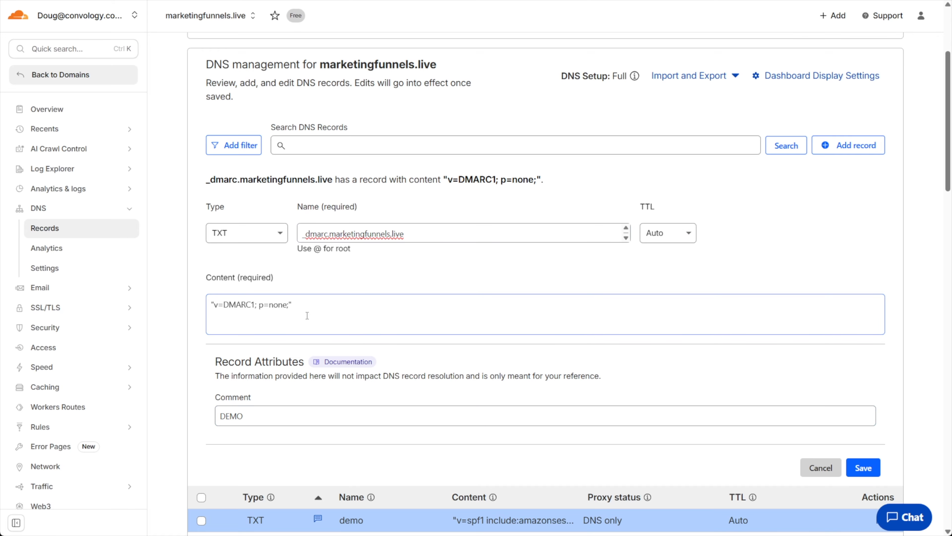
Switch to Amazon SES, refresh the marketingfunnels.live identity, and examine its overall, DKIM and MAIL FROM verification status
{"action": "key", "text": "ctrl+Tab"}
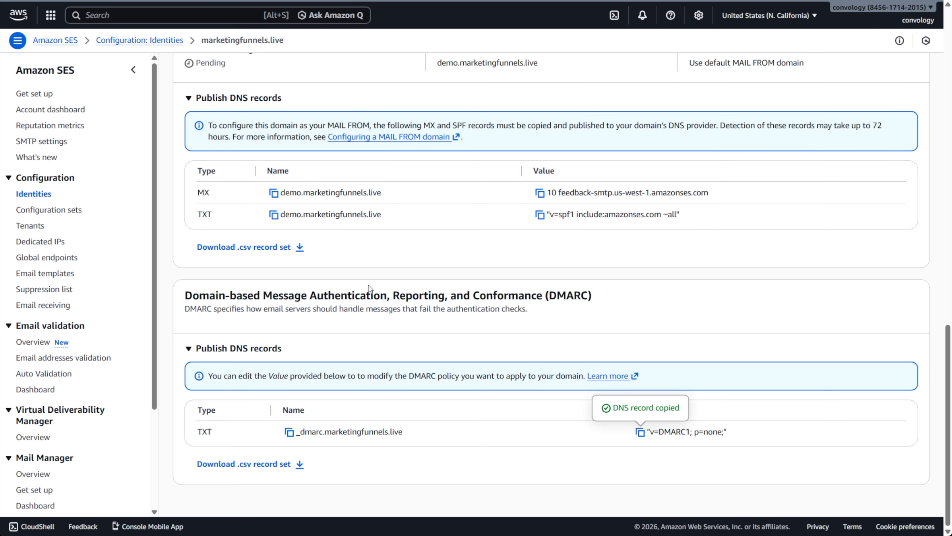
{"action": "scroll", "coordinate": [485, 430], "scroll_direction": "up", "scroll_amount": 10}
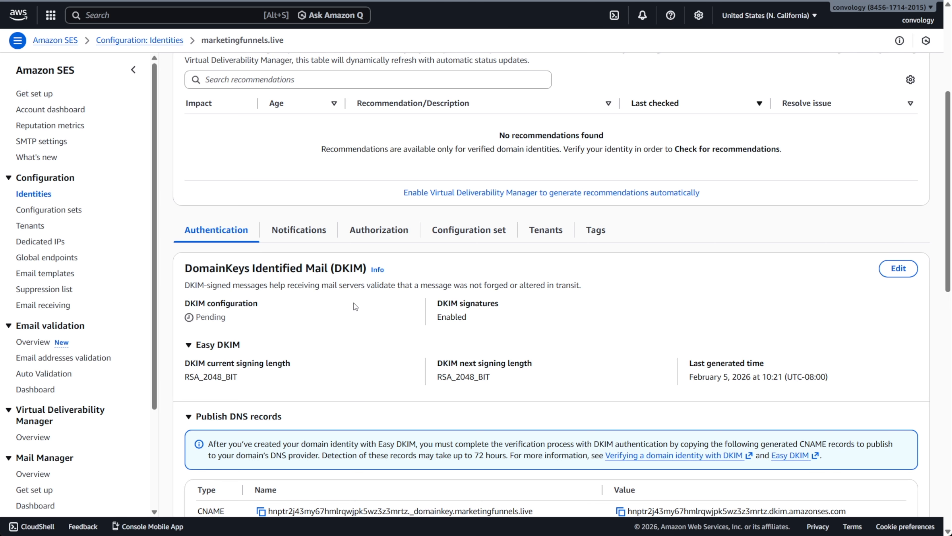
{"action": "key", "text": "F5"}
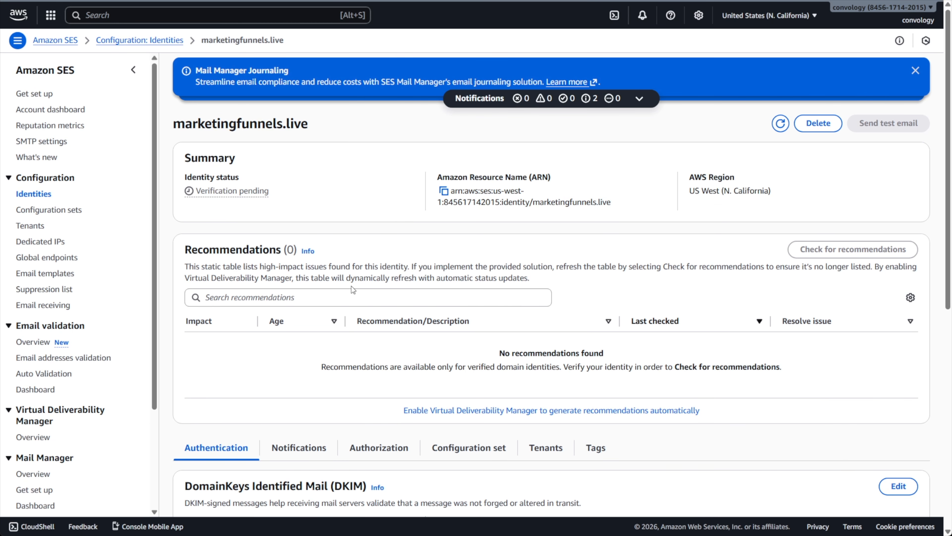
{"action": "scroll", "coordinate": [353, 289], "scroll_direction": "down", "scroll_amount": 2}
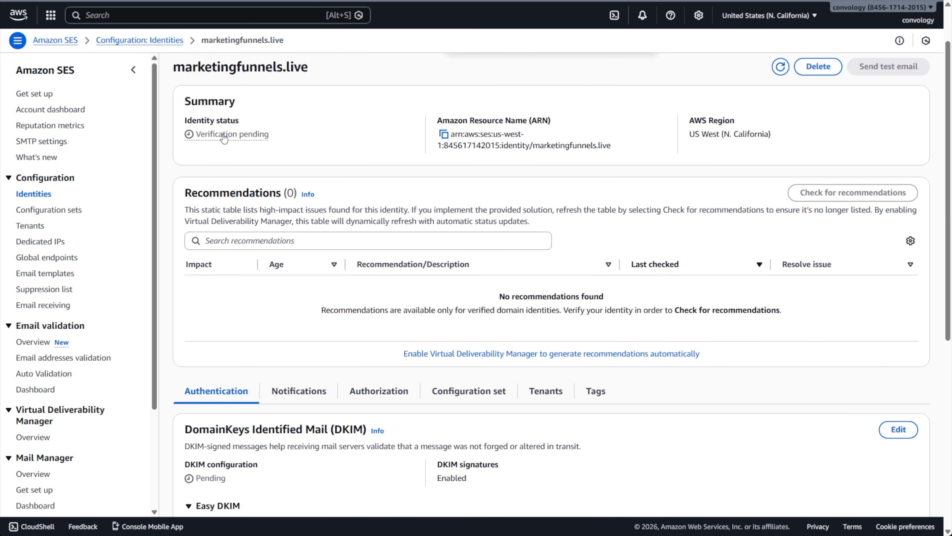
{"action": "scroll", "coordinate": [316, 166], "scroll_direction": "down", "scroll_amount": 5}
{"action": "scroll", "coordinate": [299, 215], "scroll_direction": "up", "scroll_amount": 6}
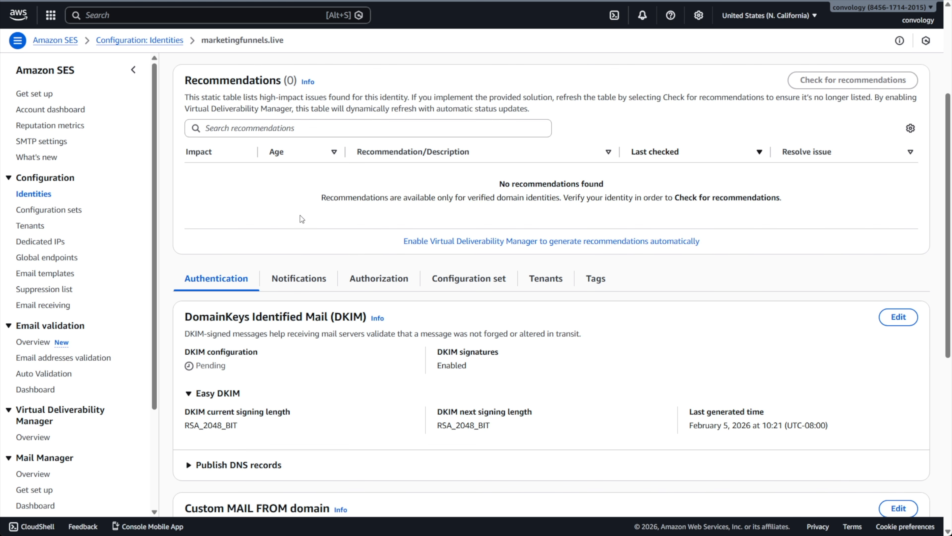
{"action": "scroll", "coordinate": [776, 281], "scroll_direction": "down", "scroll_amount": 10}
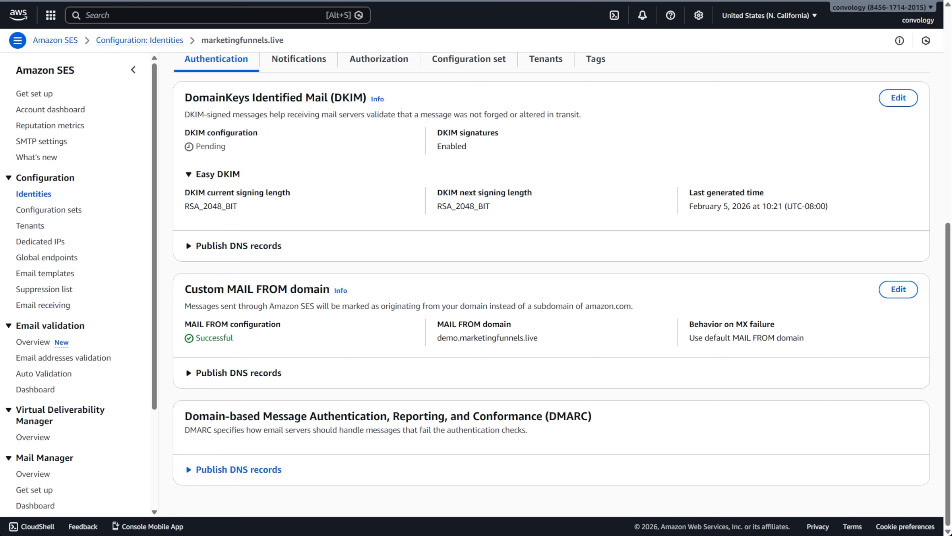
{"action": "scroll", "coordinate": [551, 285], "scroll_direction": "up", "scroll_amount": 10}
{"action": "scroll", "coordinate": [551, 285], "scroll_direction": "down", "scroll_amount": 6}
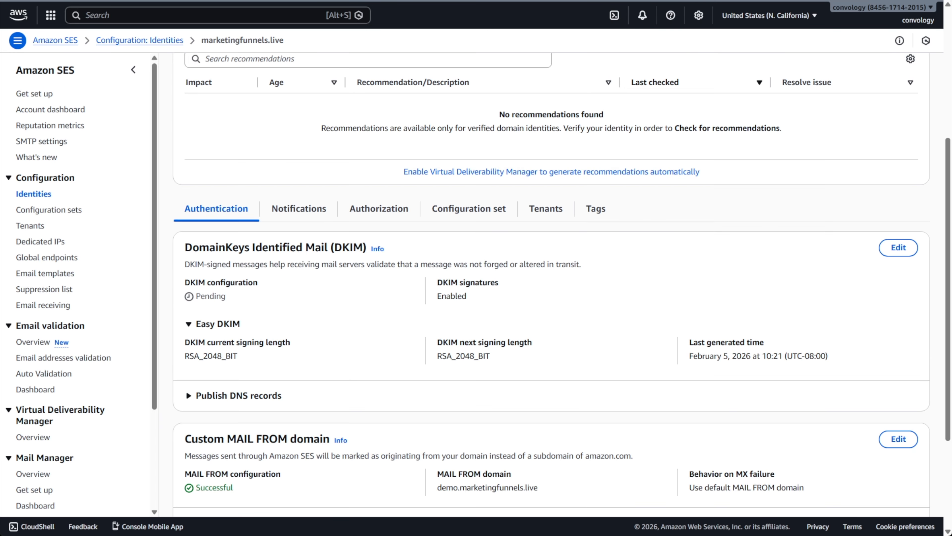
{"action": "scroll", "coordinate": [551, 285], "scroll_direction": "up", "scroll_amount": 6}
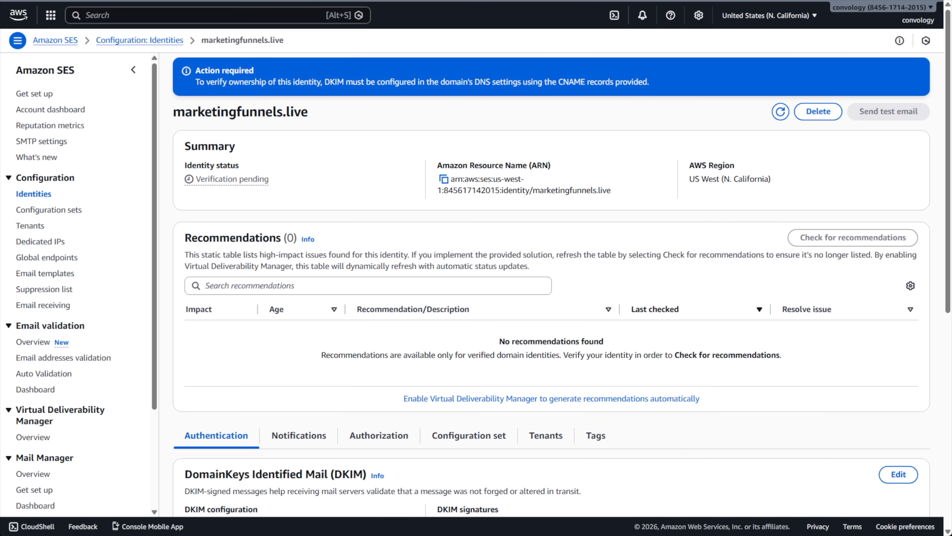
Open the SMTP settings in Amazon SES, and in SureContact start a new SMTP email configuration with Amazon SES as provider
{"action": "left_click", "coordinate": [55, 143]}
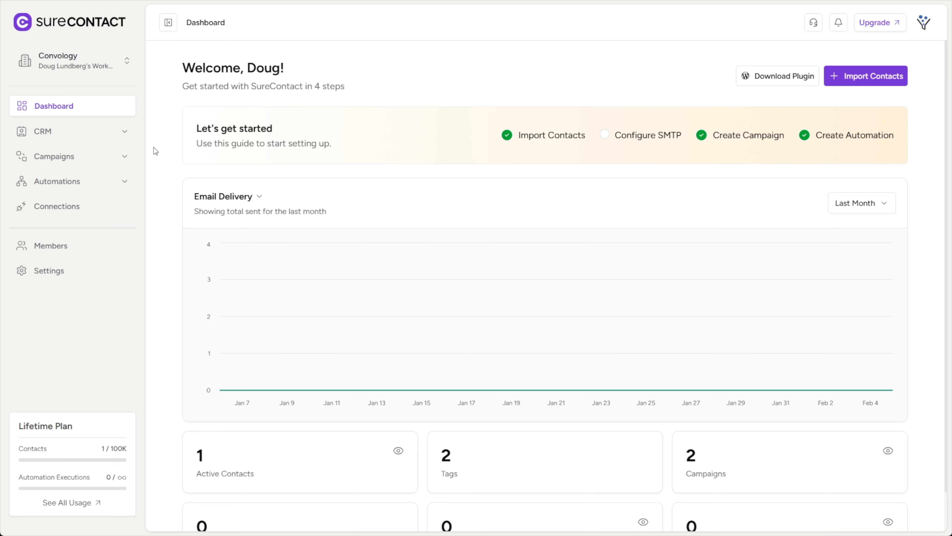
{"action": "left_click", "coordinate": [57, 215]}
{"action": "left_click", "coordinate": [75, 157]}
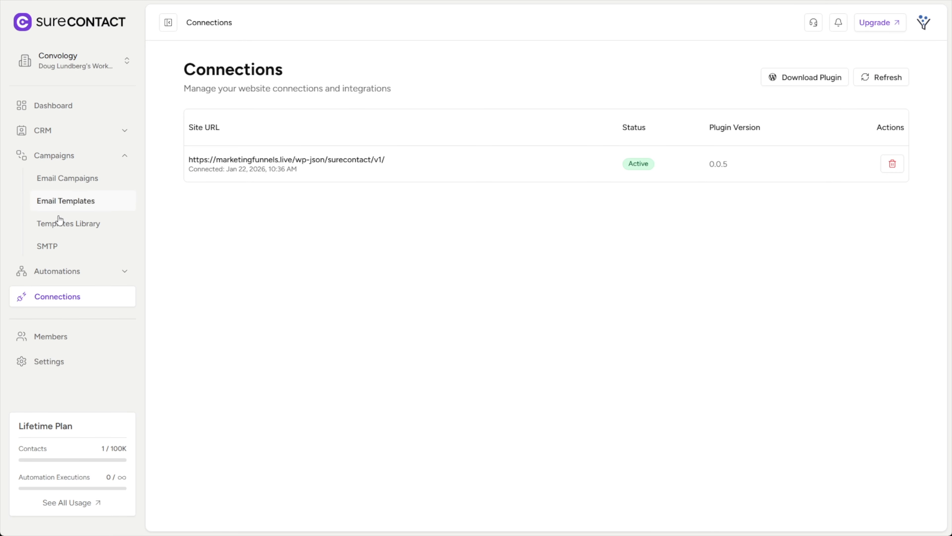
{"action": "left_click", "coordinate": [47, 247]}
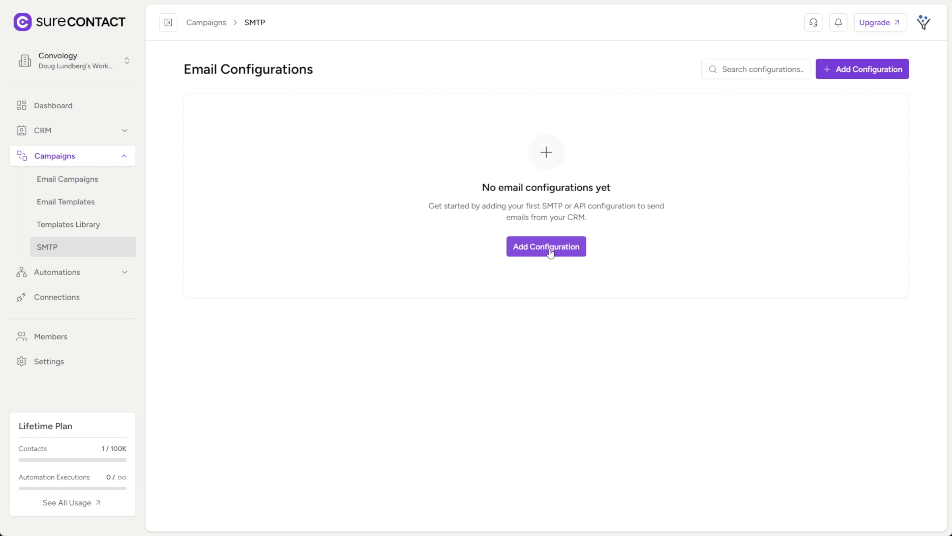
{"action": "left_click", "coordinate": [549, 247]}
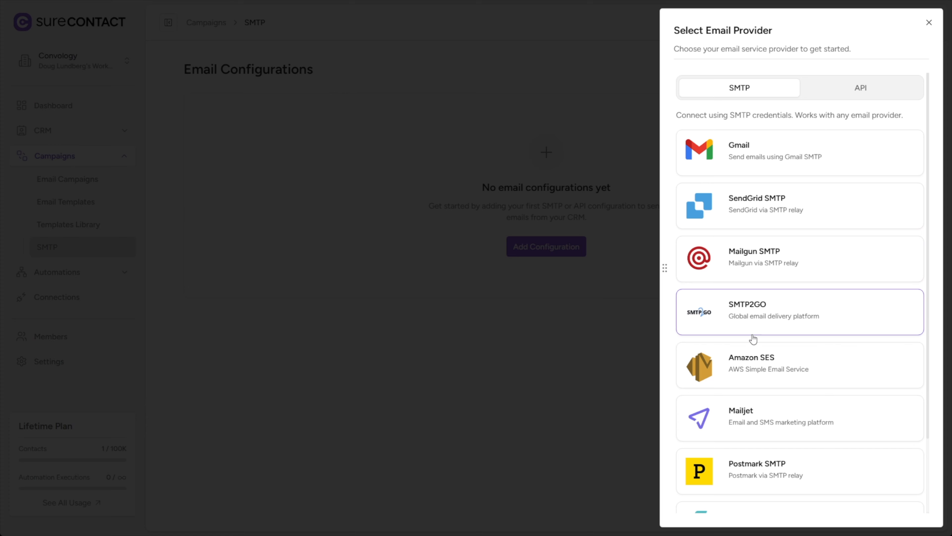
{"action": "left_click", "coordinate": [755, 376]}
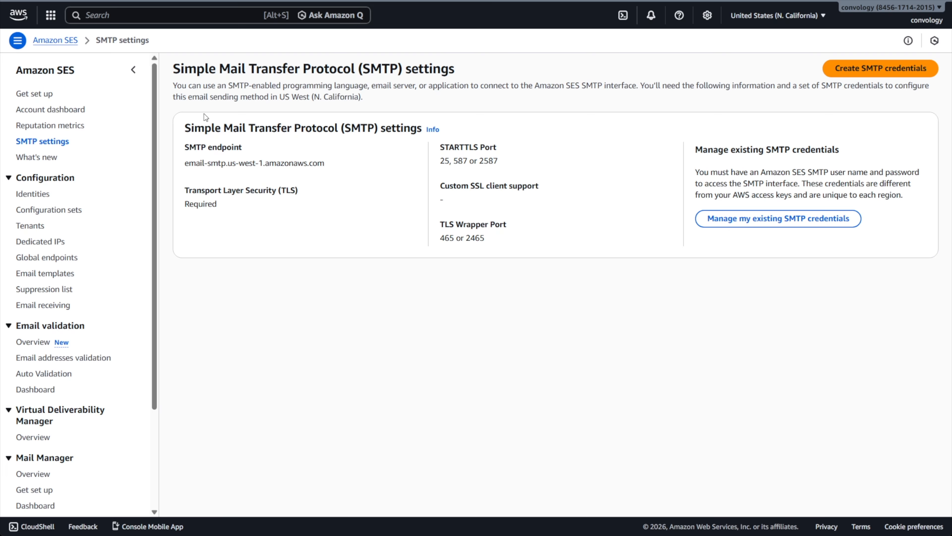
Switch to the Amazon SES SMTP settings and select the SMTP endpoint email-smtp.us-west-1.amazonaws.com for copying
{"action": "left_click_drag", "start_coordinate": [184, 163], "coordinate": [358, 176]}
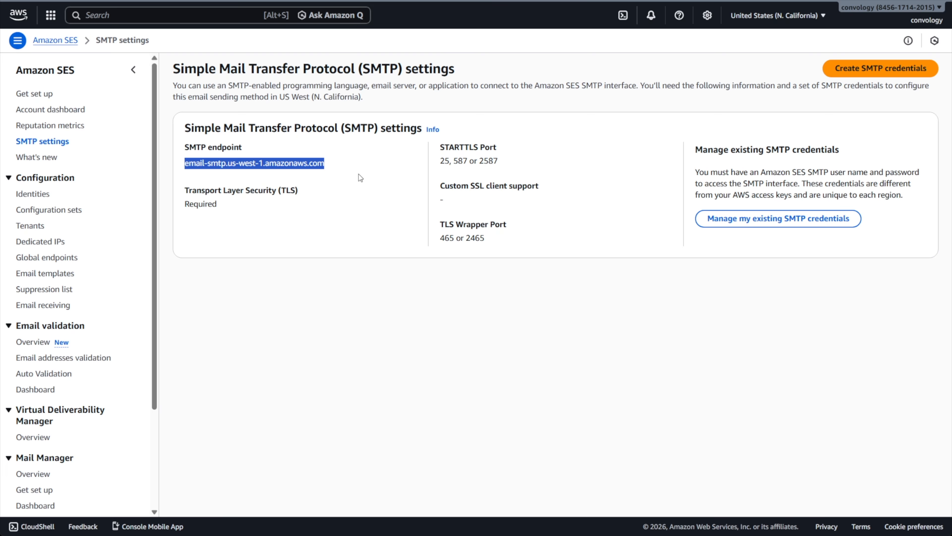